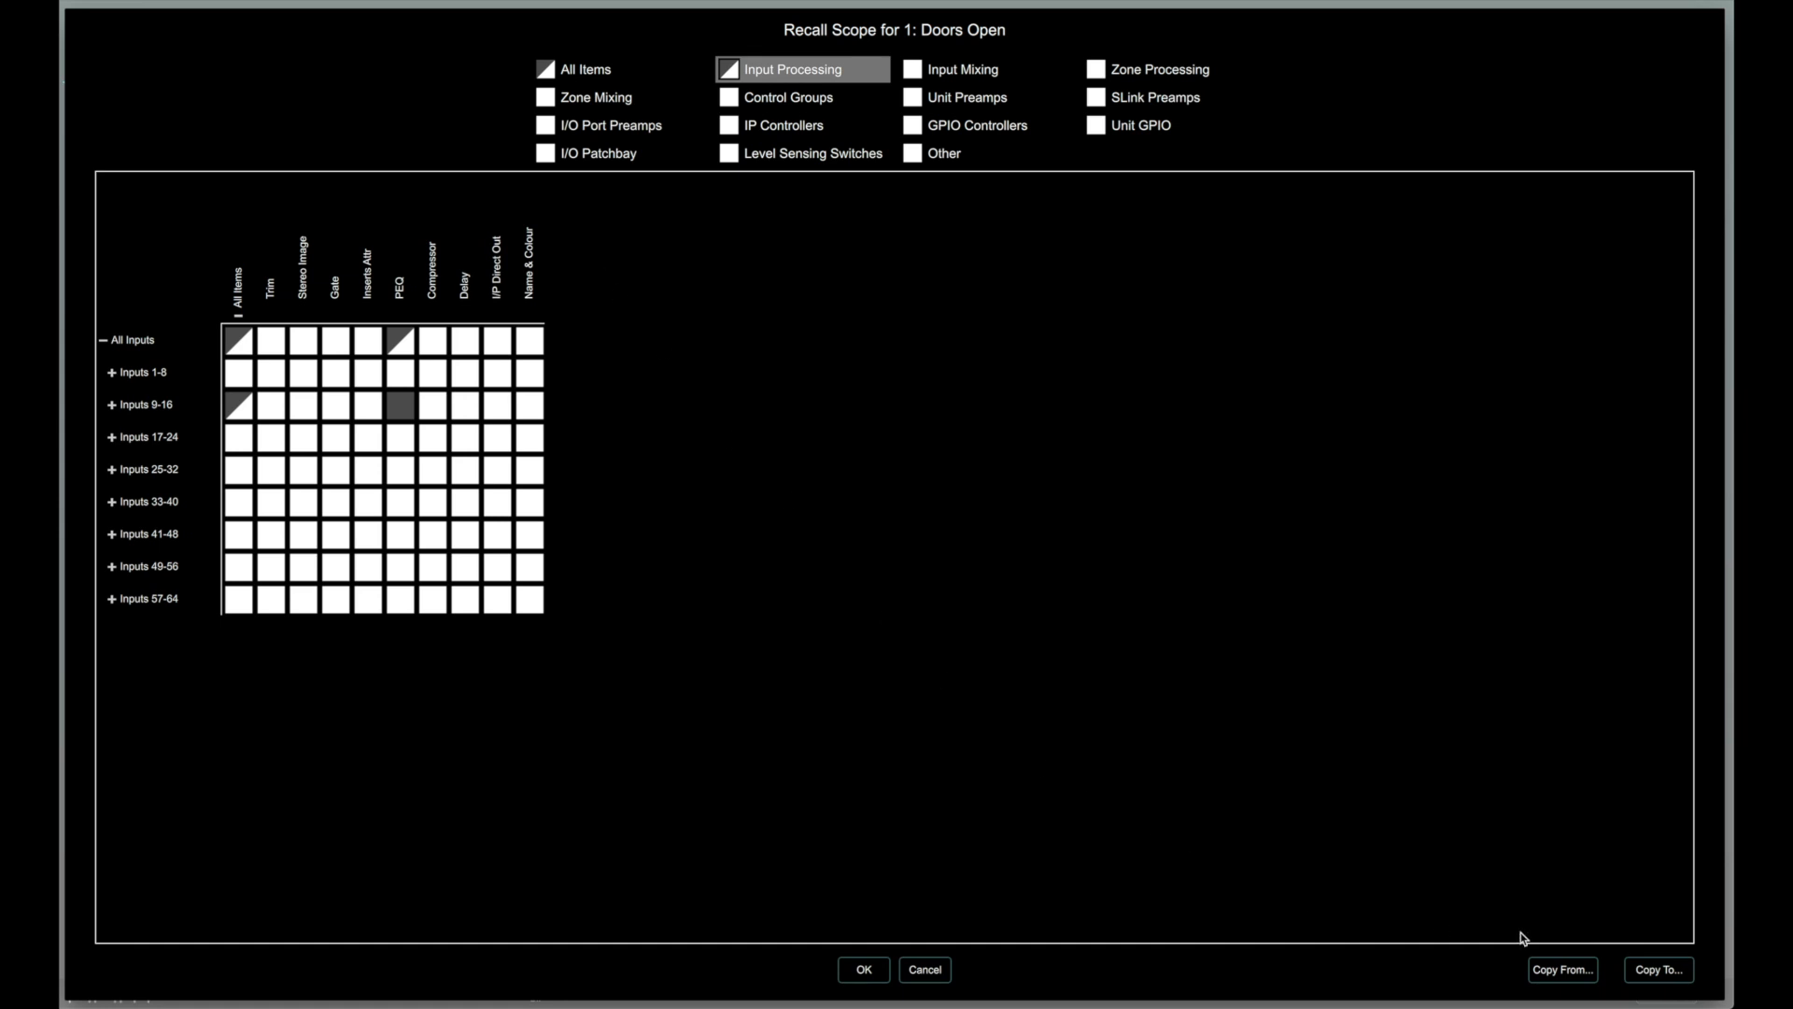
Copy the recall scope of preset 1: Doors Open to preset 11 and confirm the scope settings.
left_click(1655, 969)
left_click(654, 503)
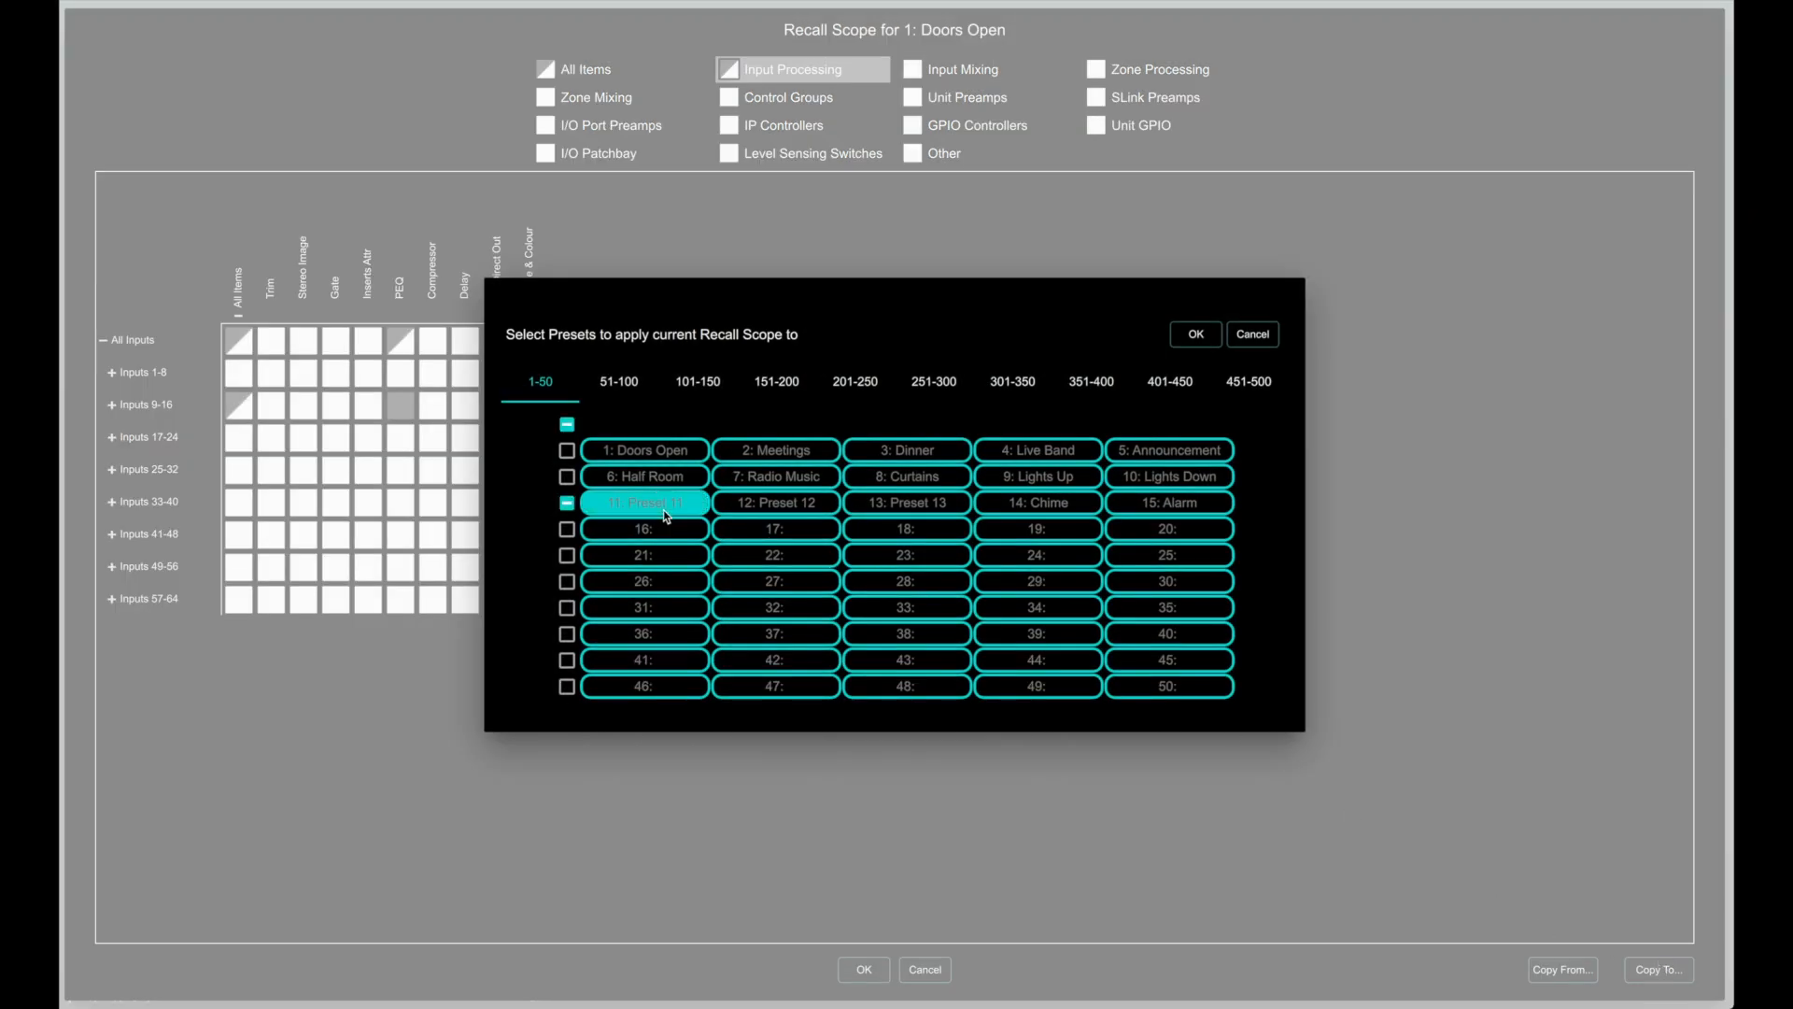
left_click(1196, 334)
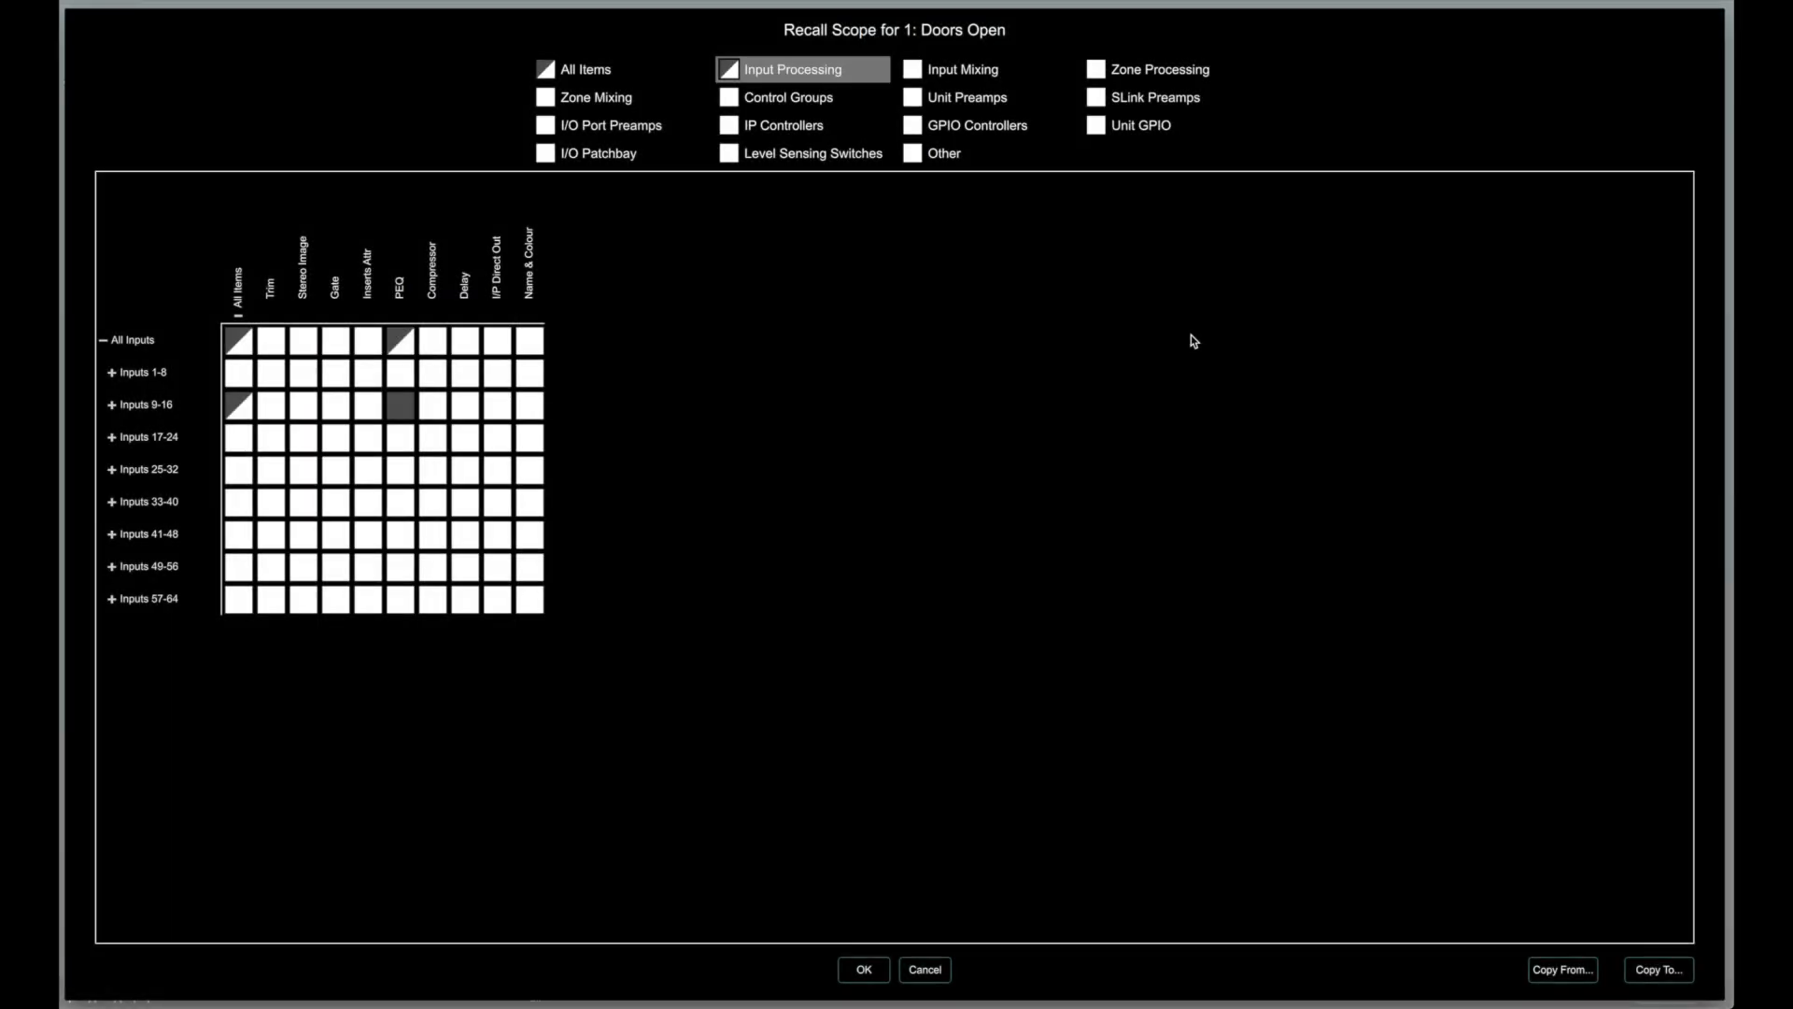
left_click(855, 971)
mouse_move(878, 347)
left_mouse_down()
mouse_move(884, 455)
mouse_move(885, 336)
left_mouse_up()
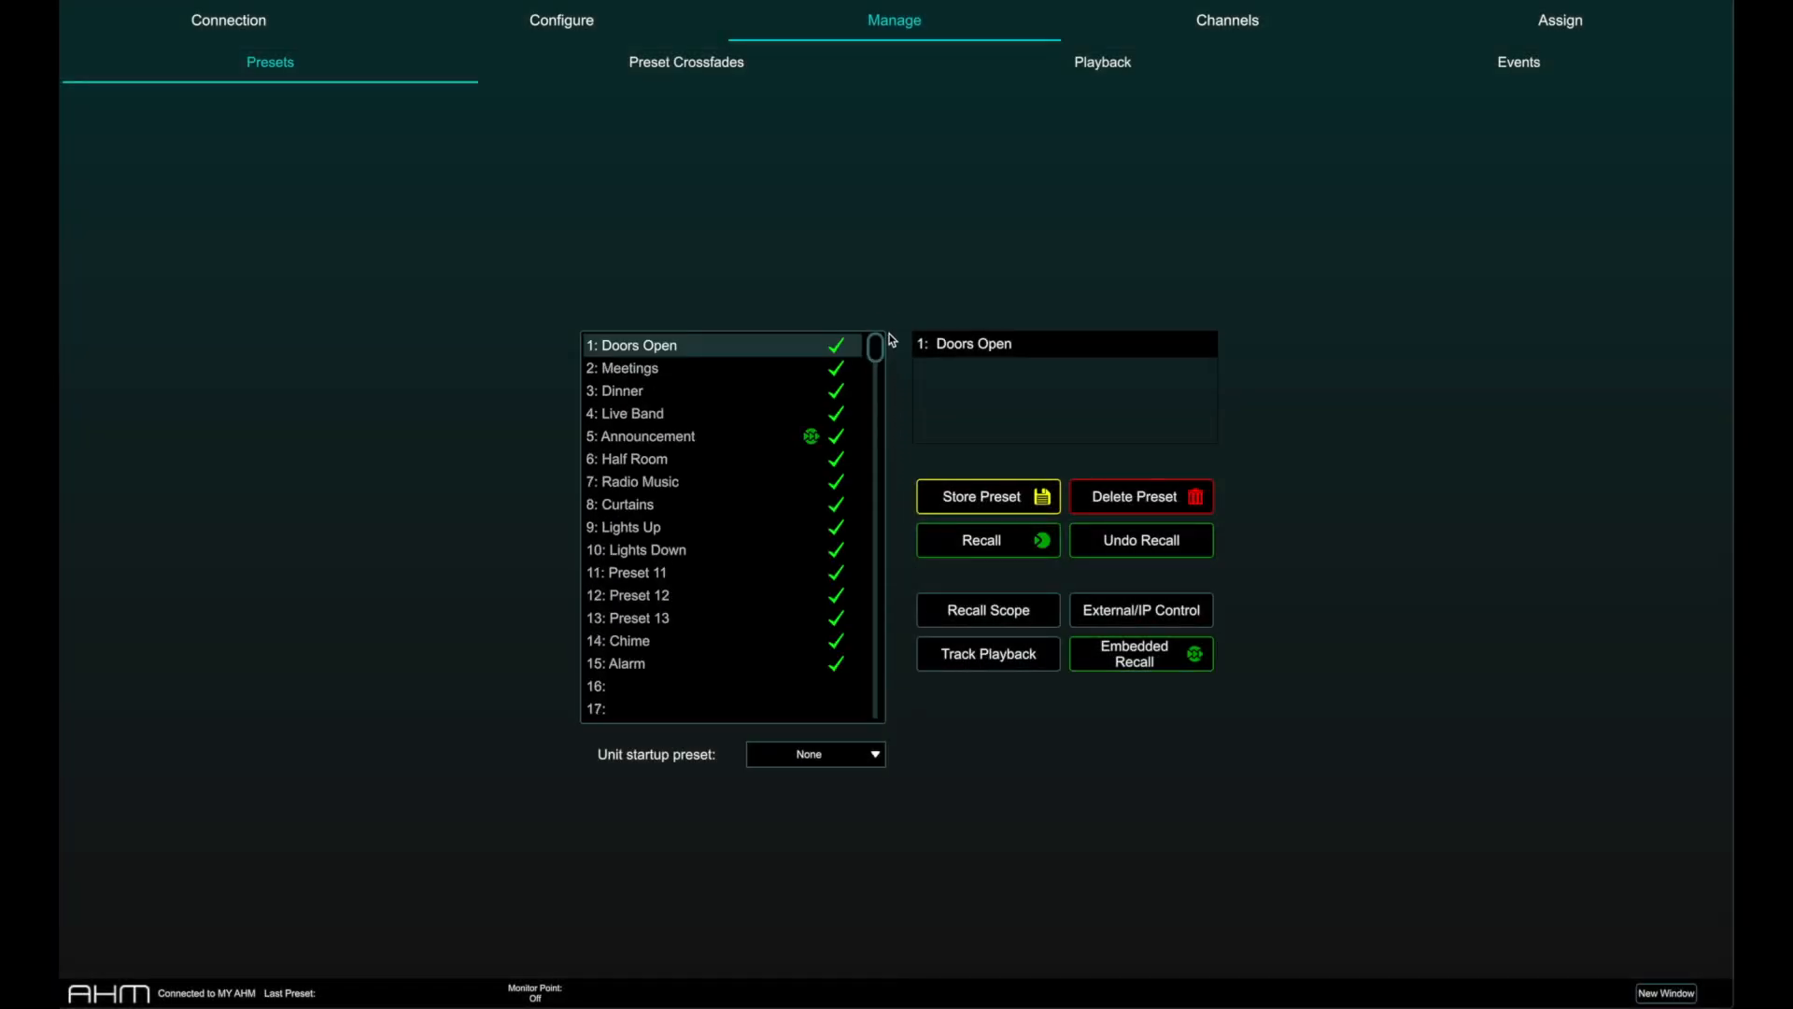
Examine the embedded recalls configured for preset 5: Announcement.
left_click(709, 436)
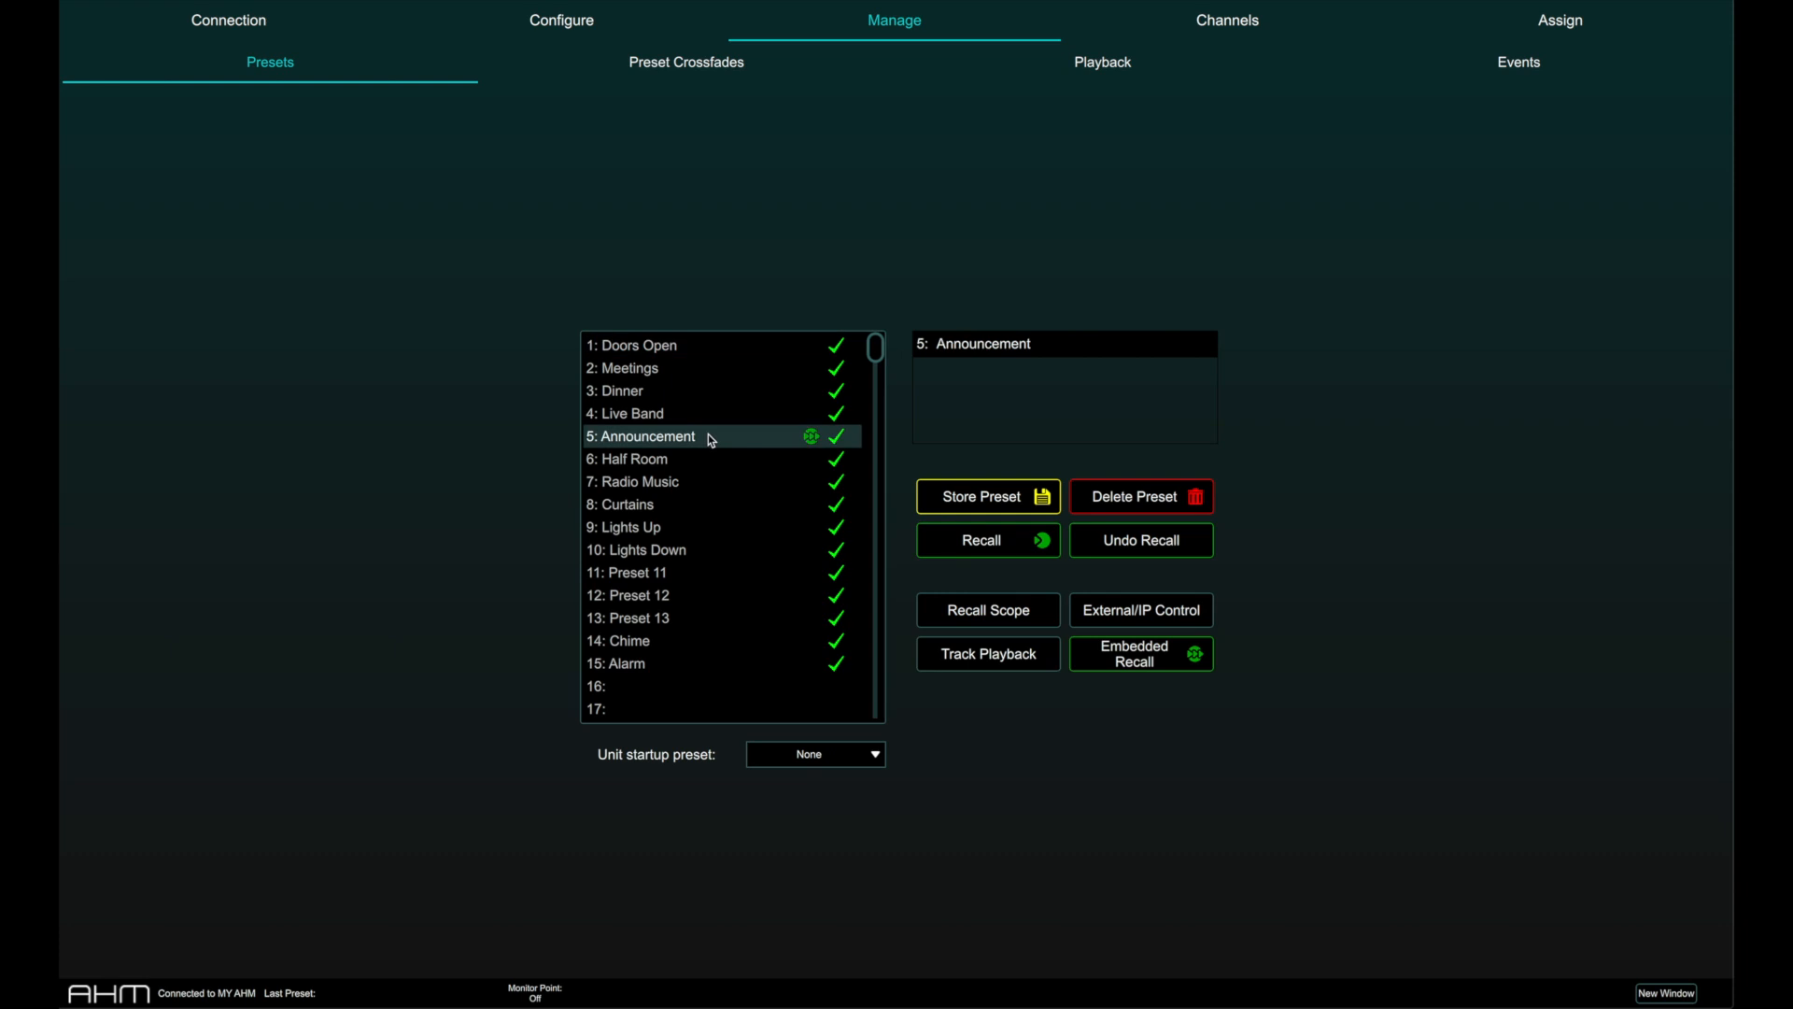
left_click(1117, 668)
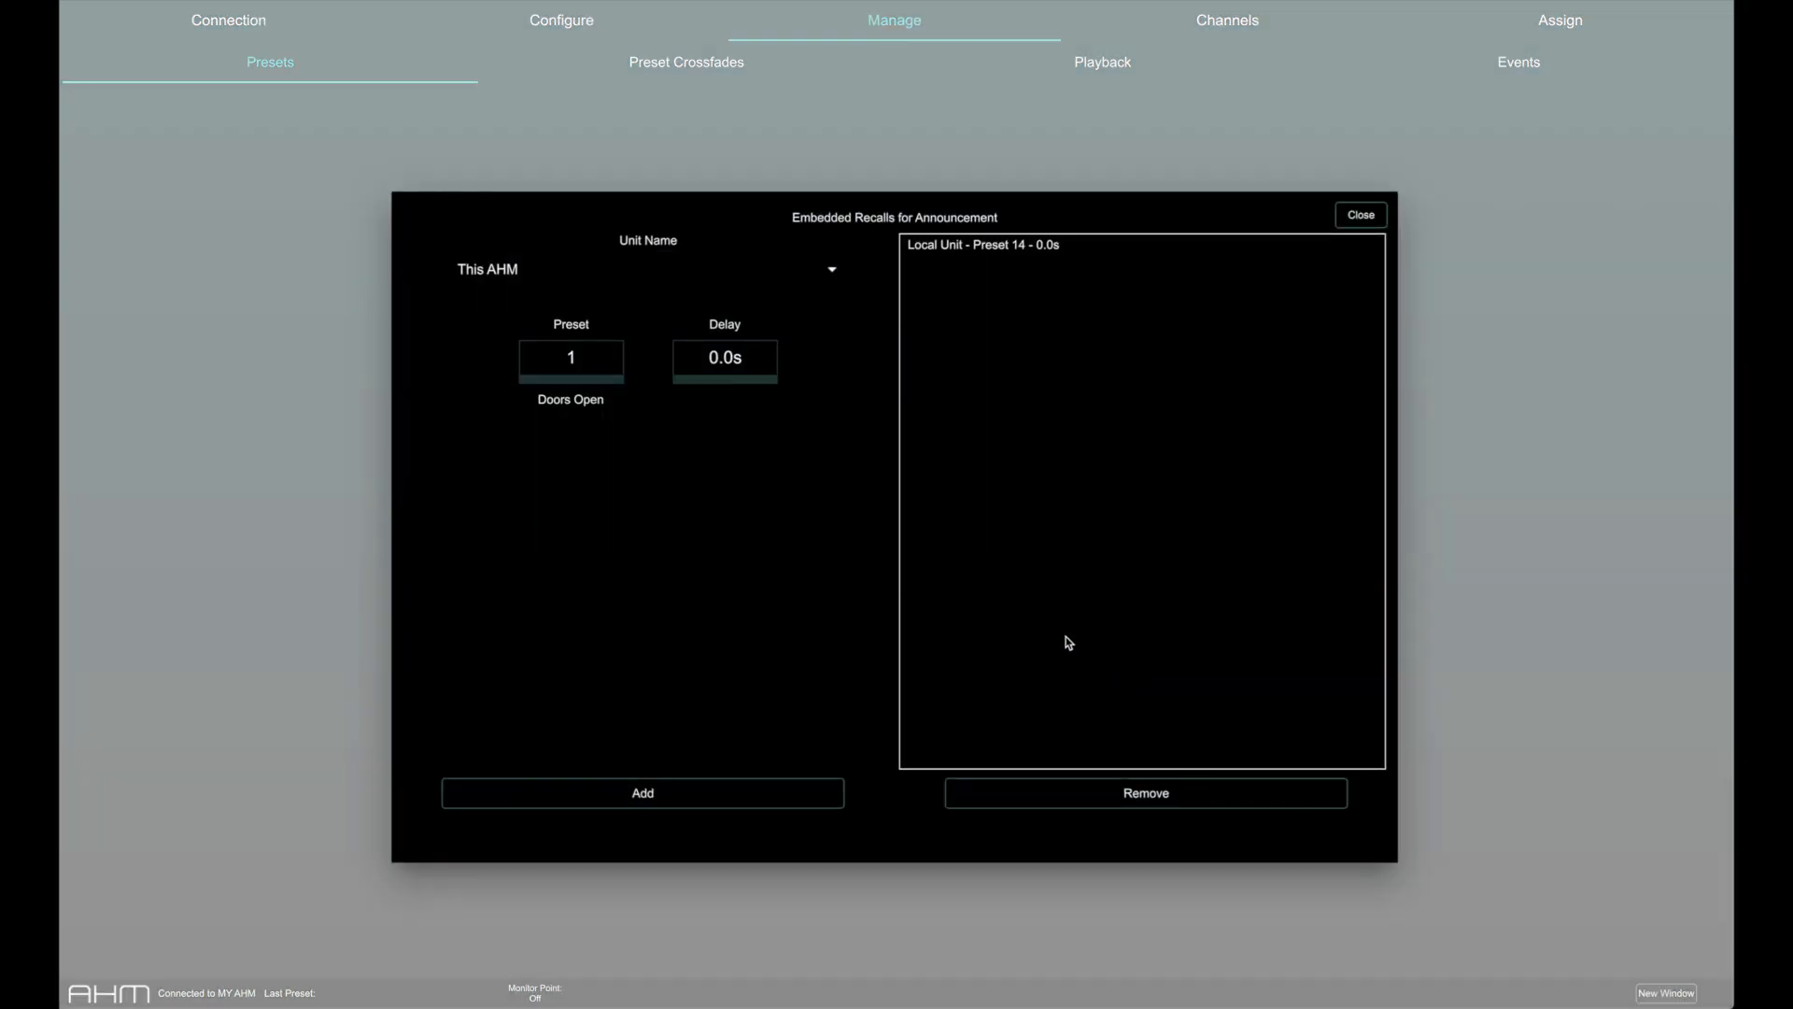
left_click(1016, 250)
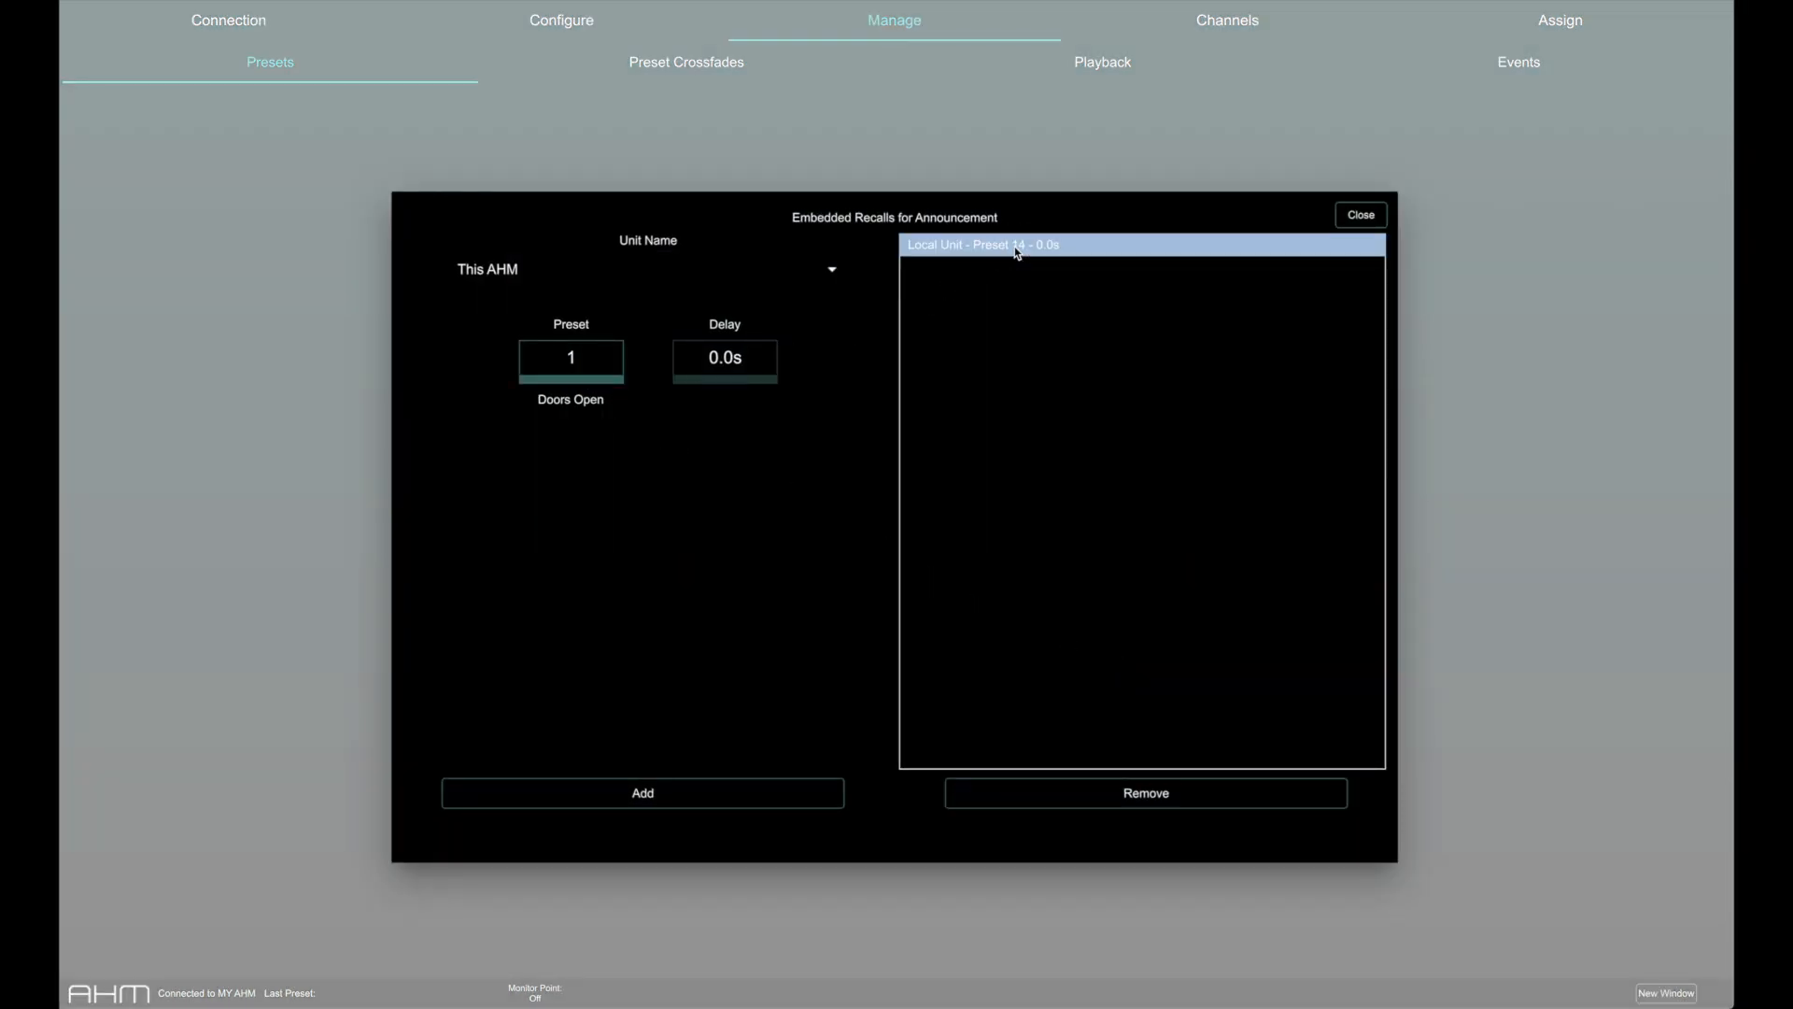
left_click(1463, 221)
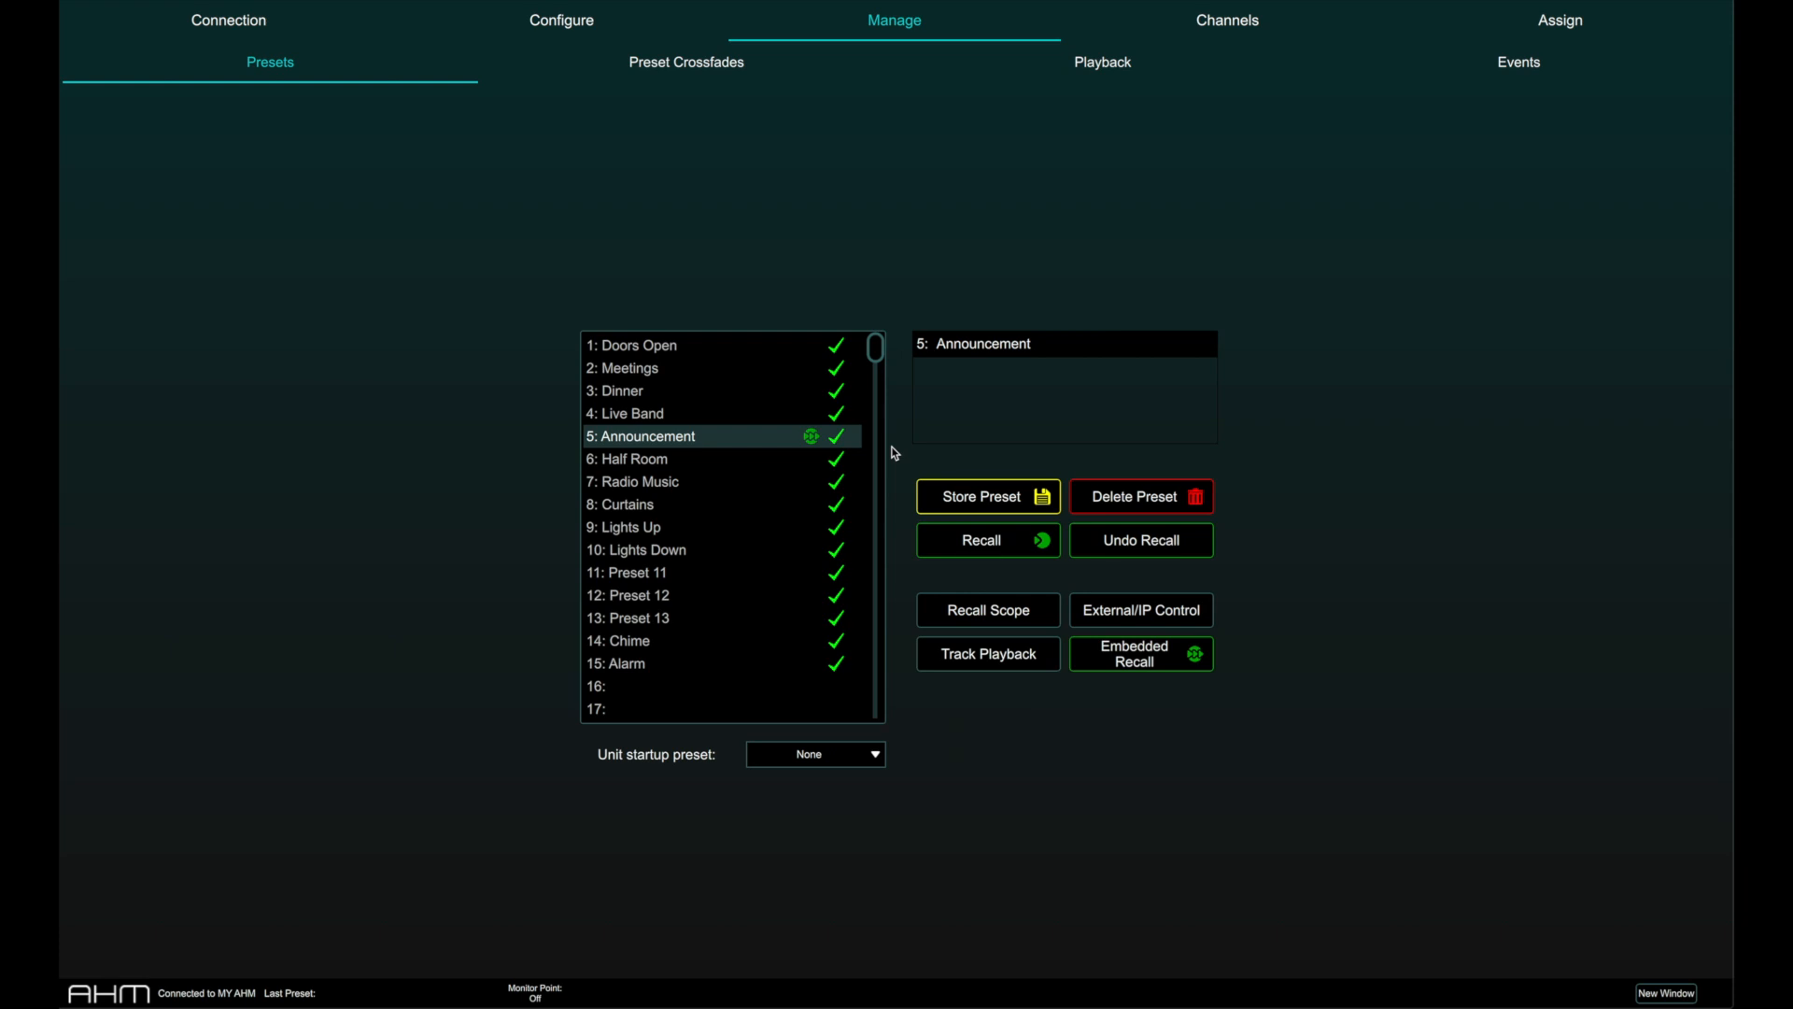
Set the playback track of preset 15: Alarm to "9: 4..wav" and check the list of available playback tracks.
left_click(666, 664)
left_click(954, 654)
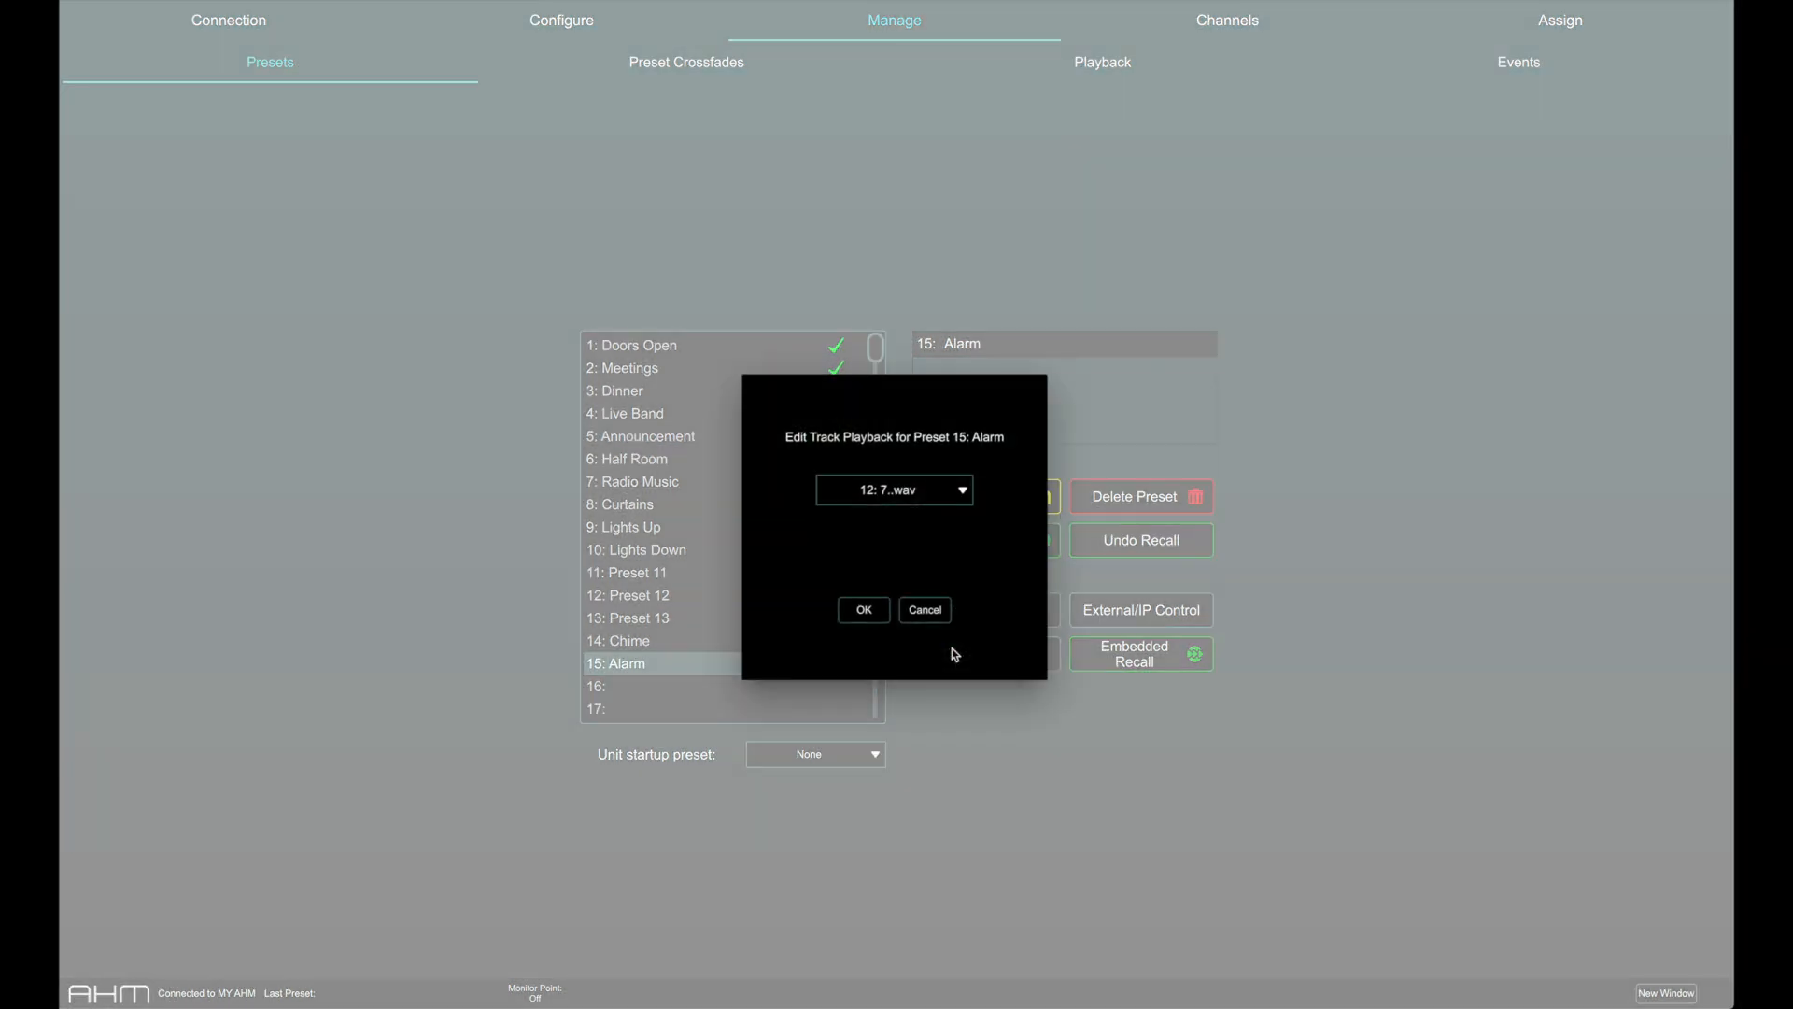
left_click(915, 490)
left_click(693, 534)
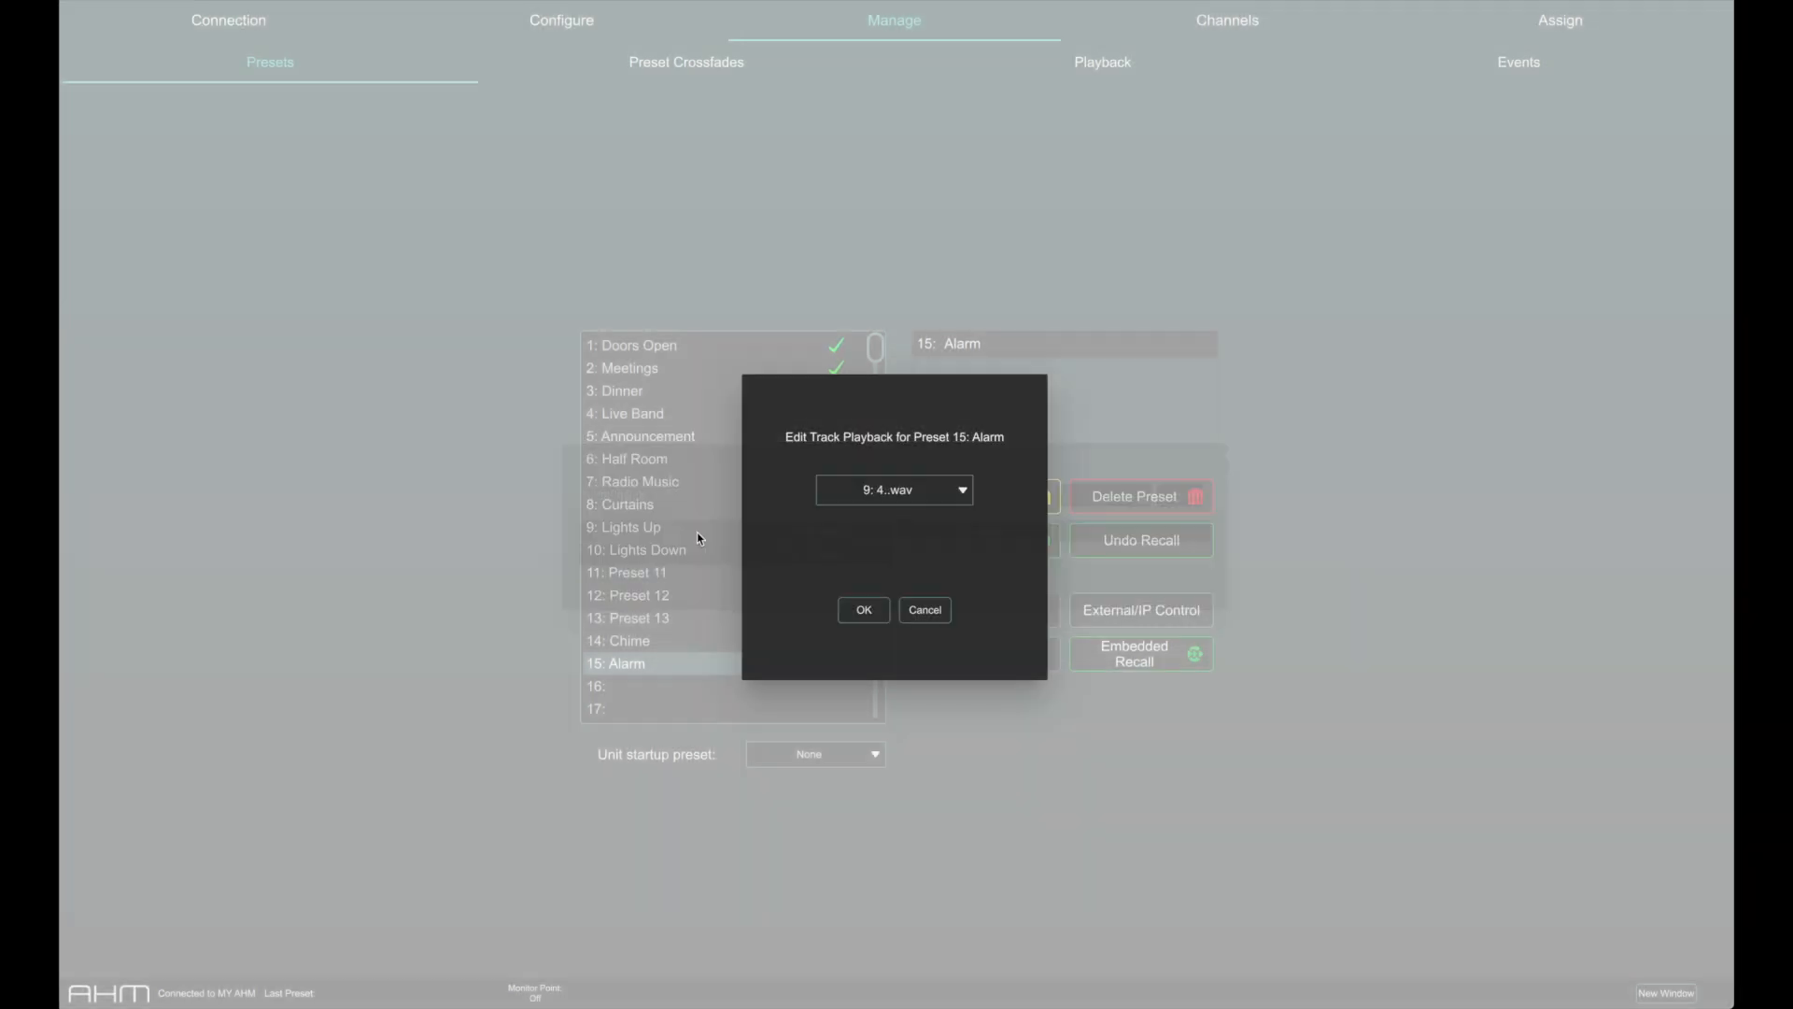
left_click(865, 610)
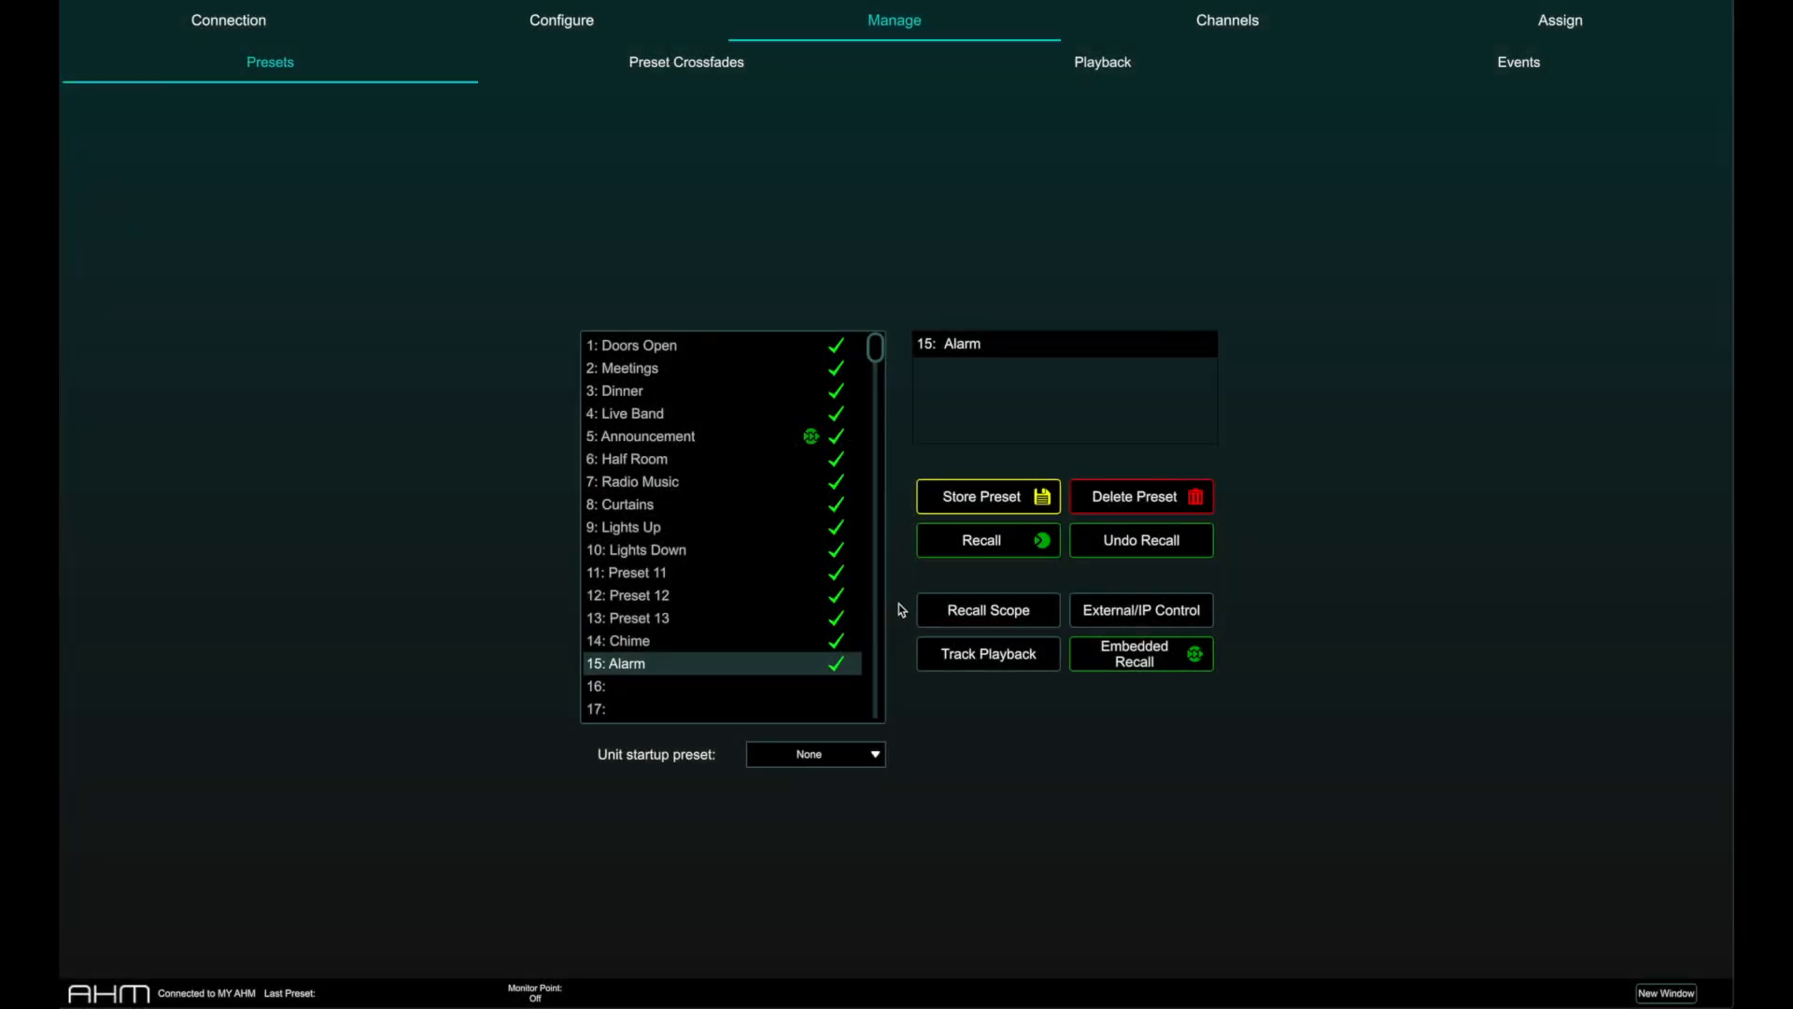
left_click(961, 58)
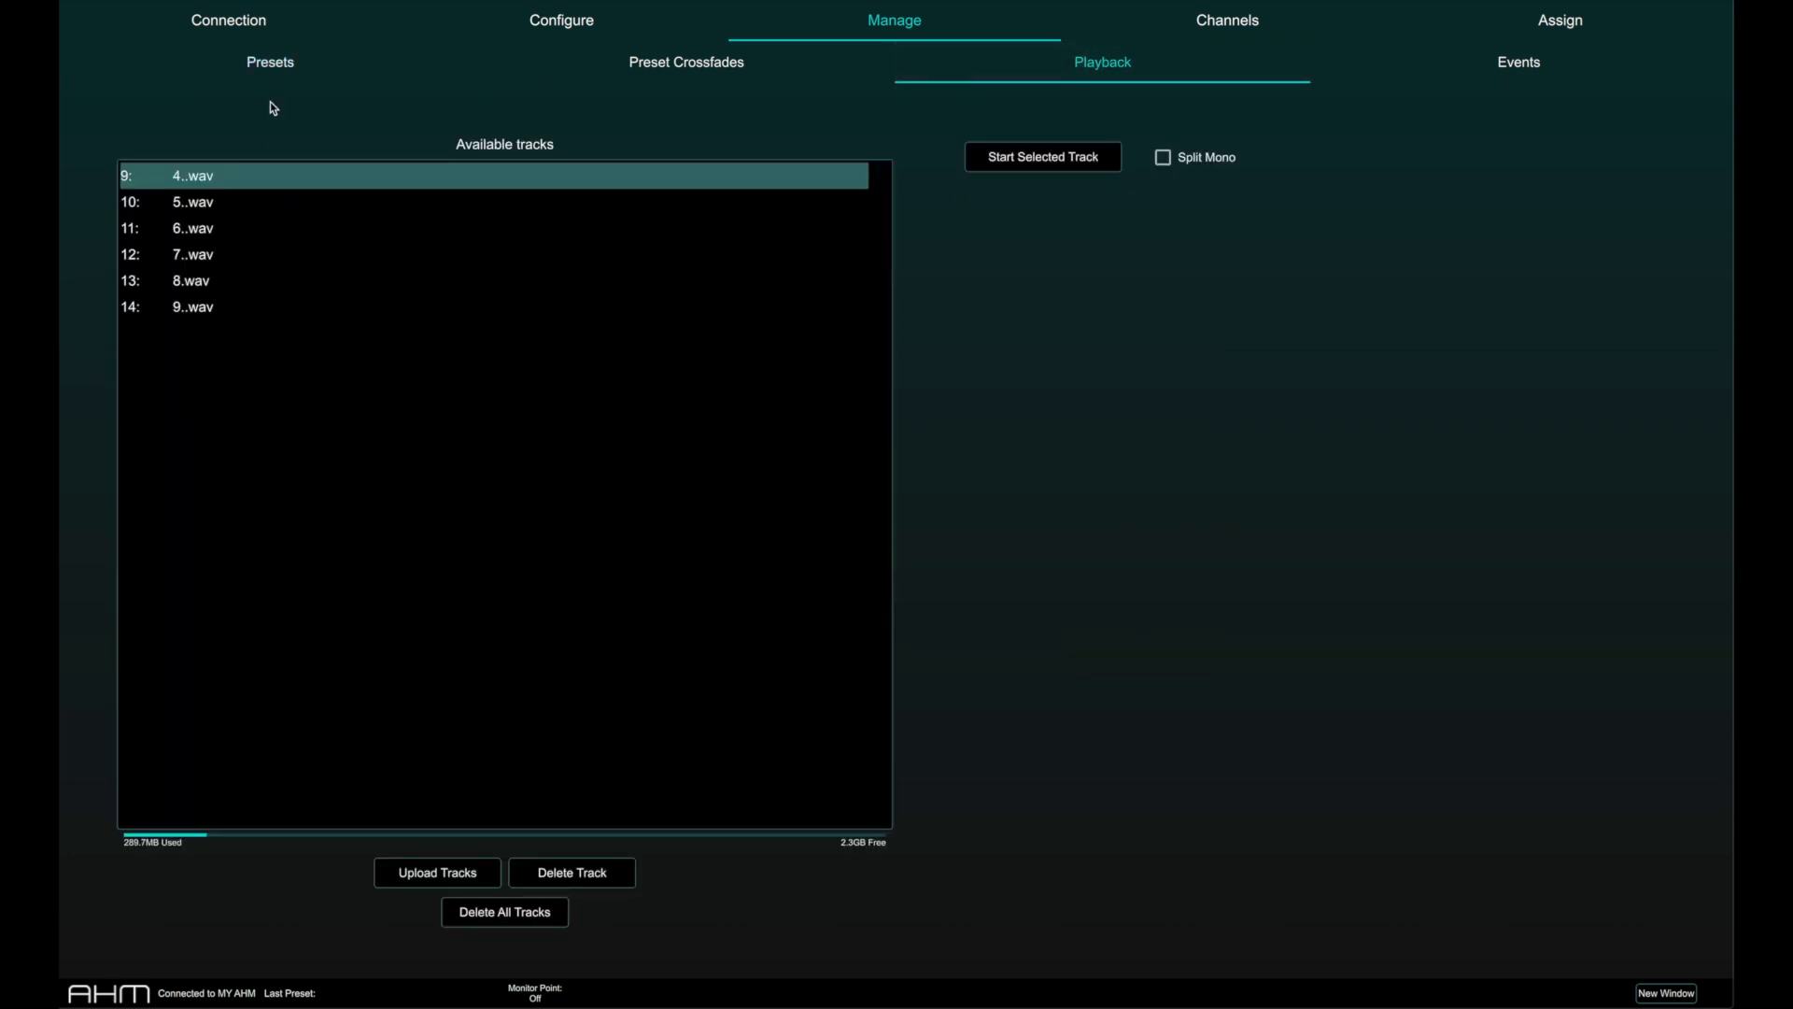
left_click(337, 66)
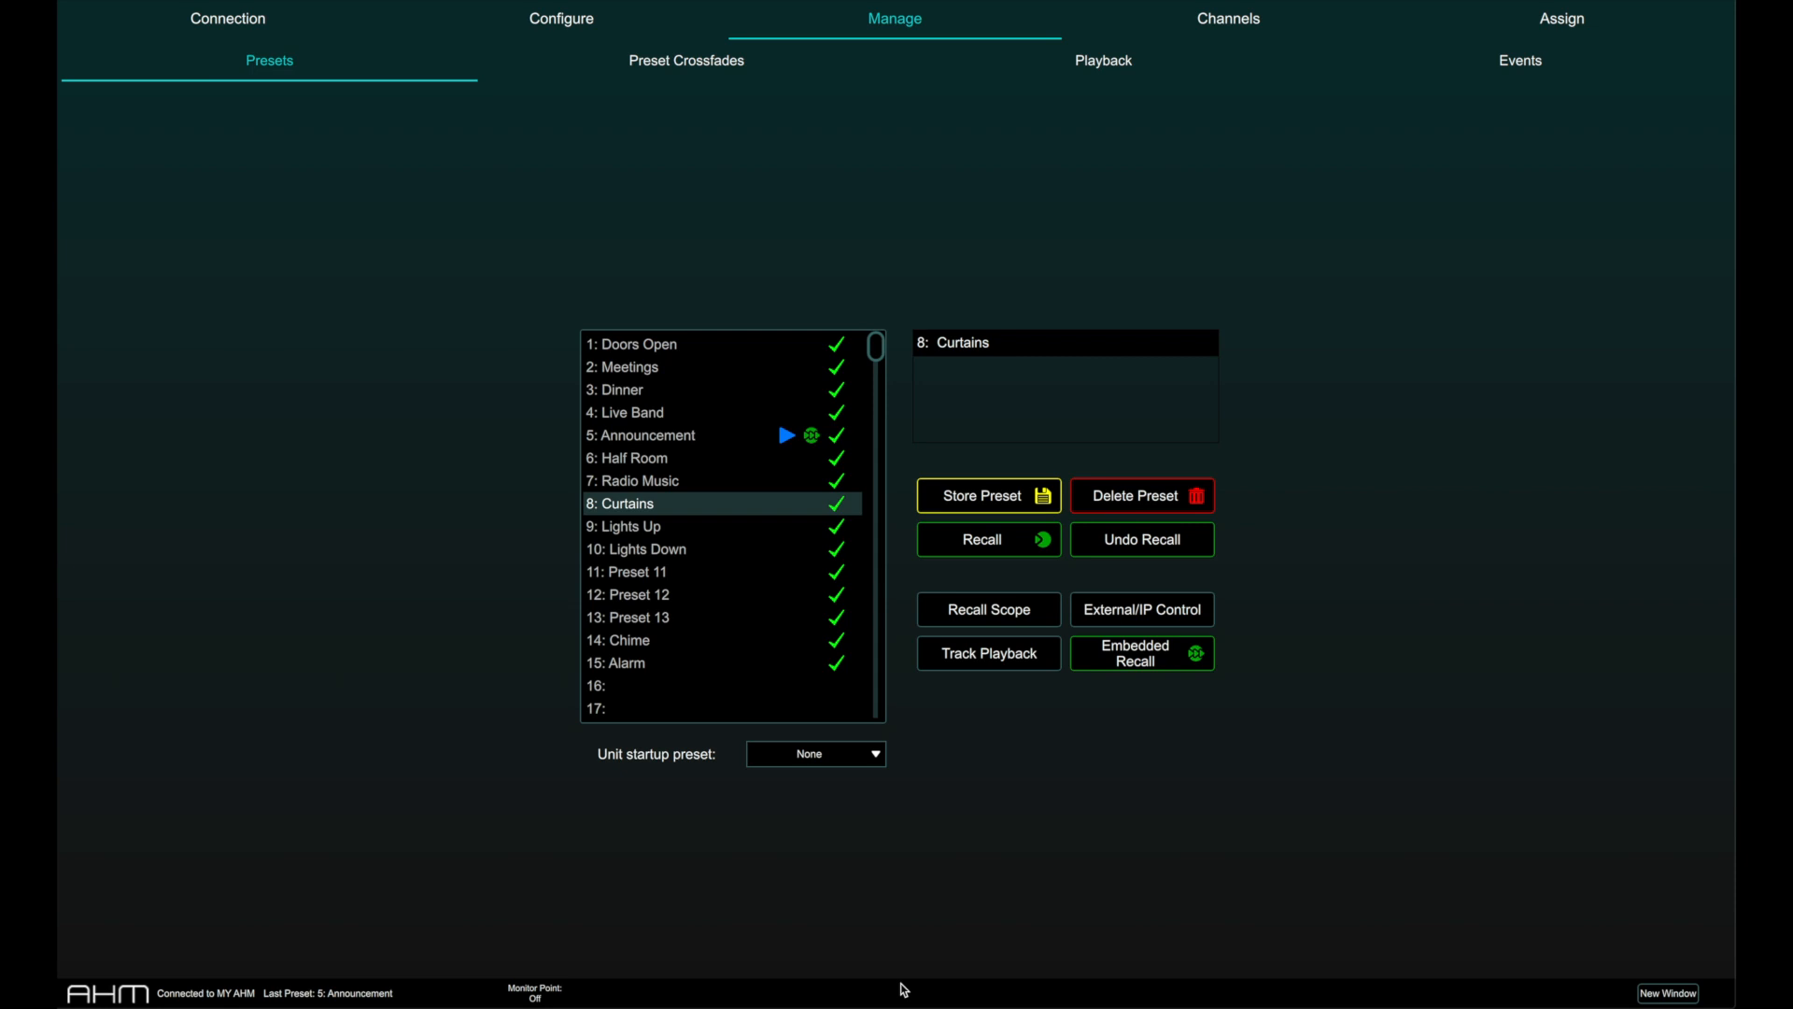
Enter the External Control string "F0, 00, 00, 1A, 50, 12" for preset 8: Curtains.
left_click(1144, 612)
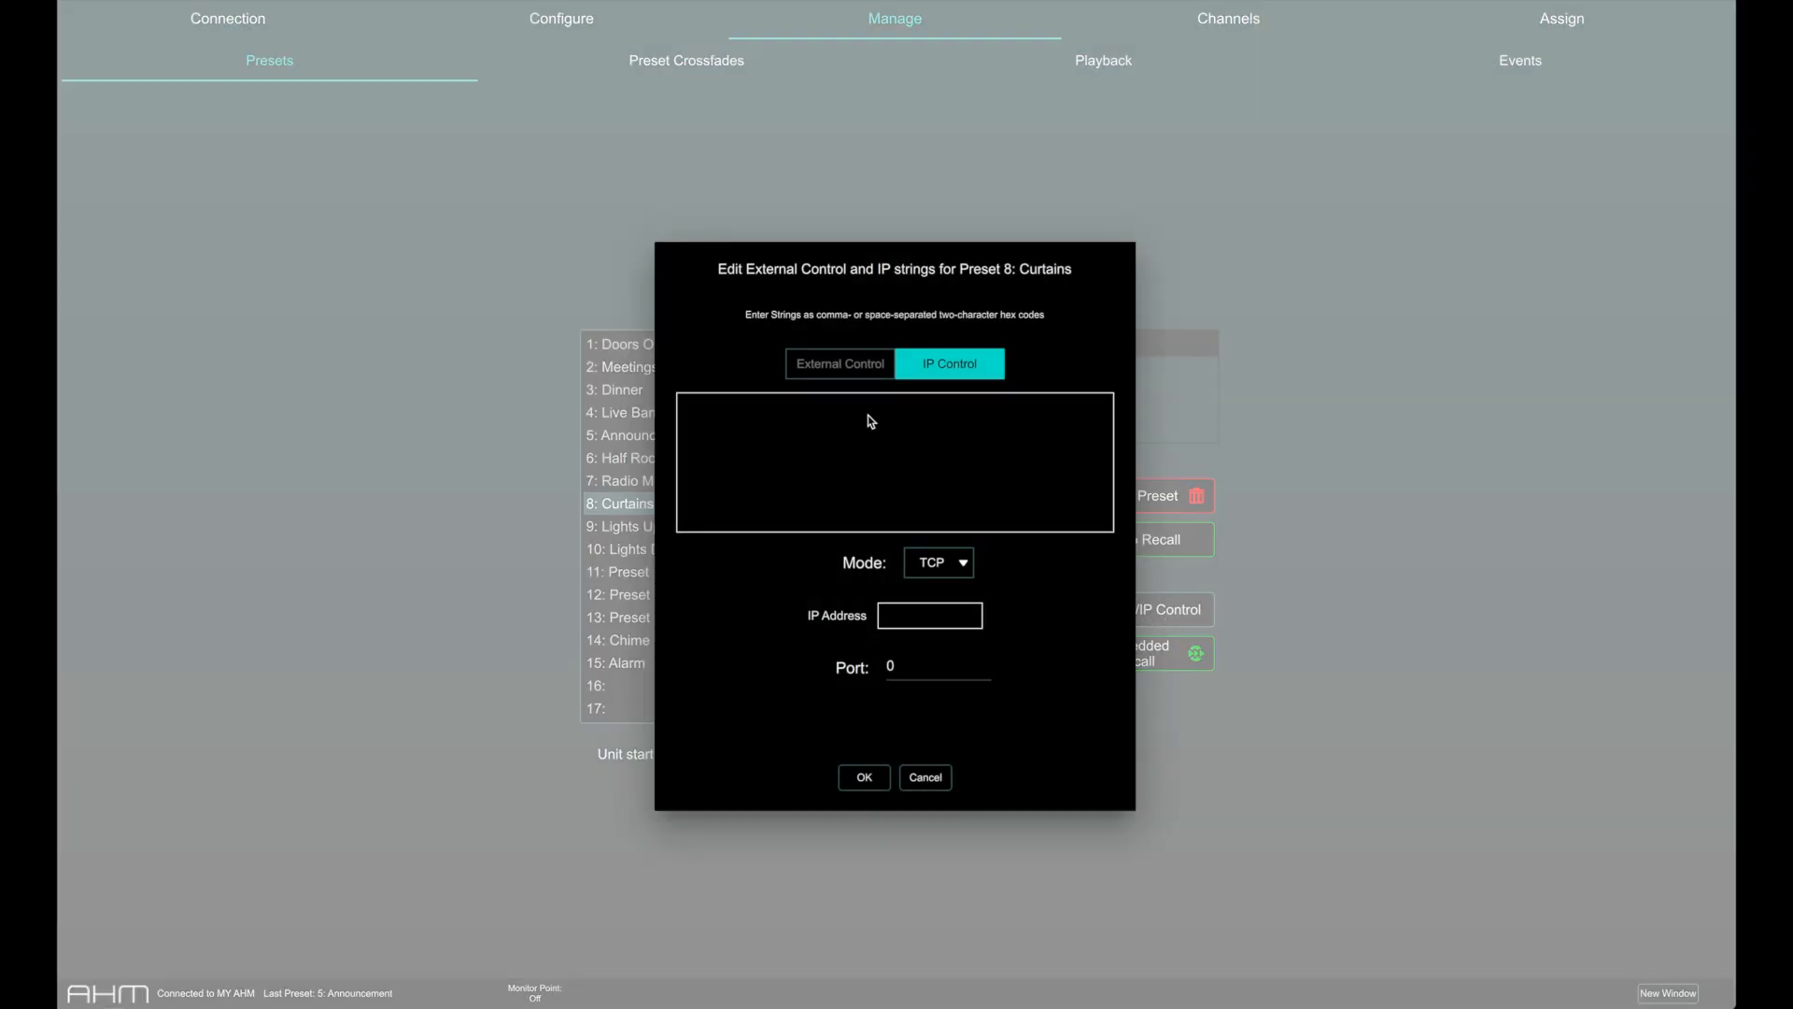
left_click(841, 364)
type("F0, 00, 00, 1A, 50, 12")
Set the Curtains preset's IP Control to address 192.168.1.90, port 51325 and string "F0, 00, 00, 1A, 50, 12", then recall the preset.
left_click(932, 369)
left_click(961, 618)
type("192.168.1.90")
left_click(901, 663)
key("BackSpace")
type("51325")
left_click(819, 456)
type("F0, 00, 00, 1A, 50, 12")
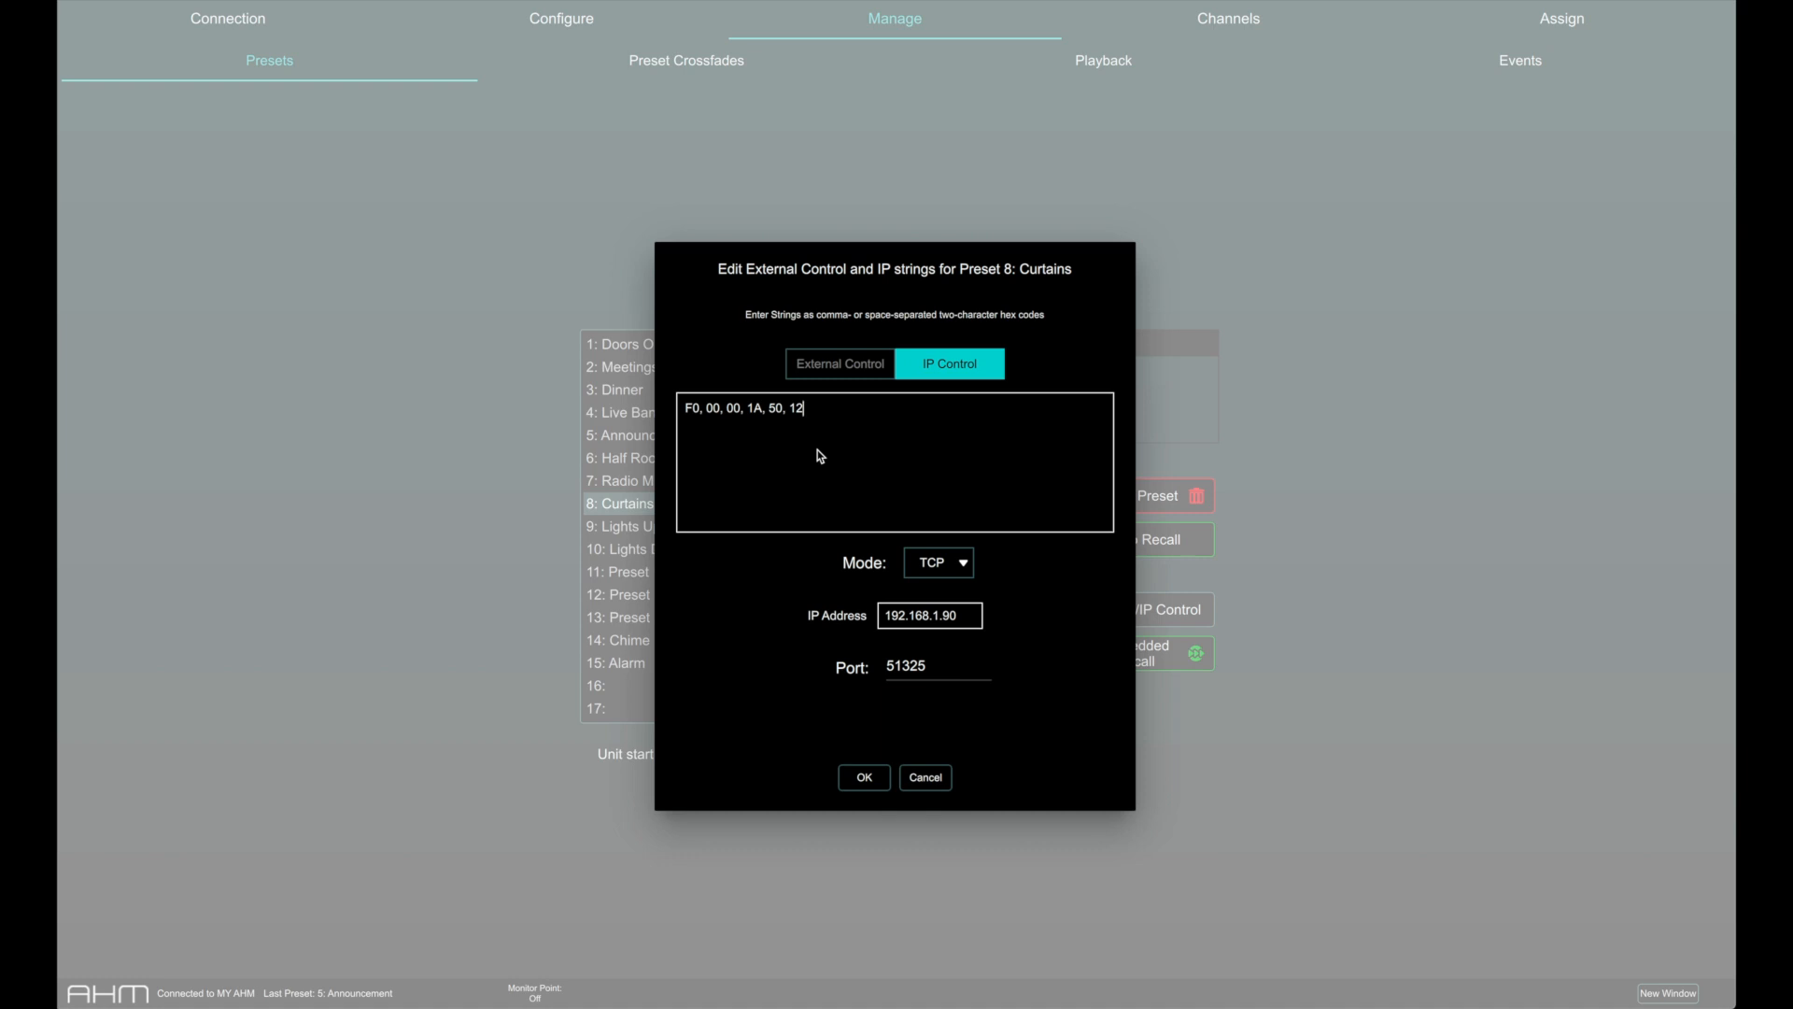
left_click(855, 769)
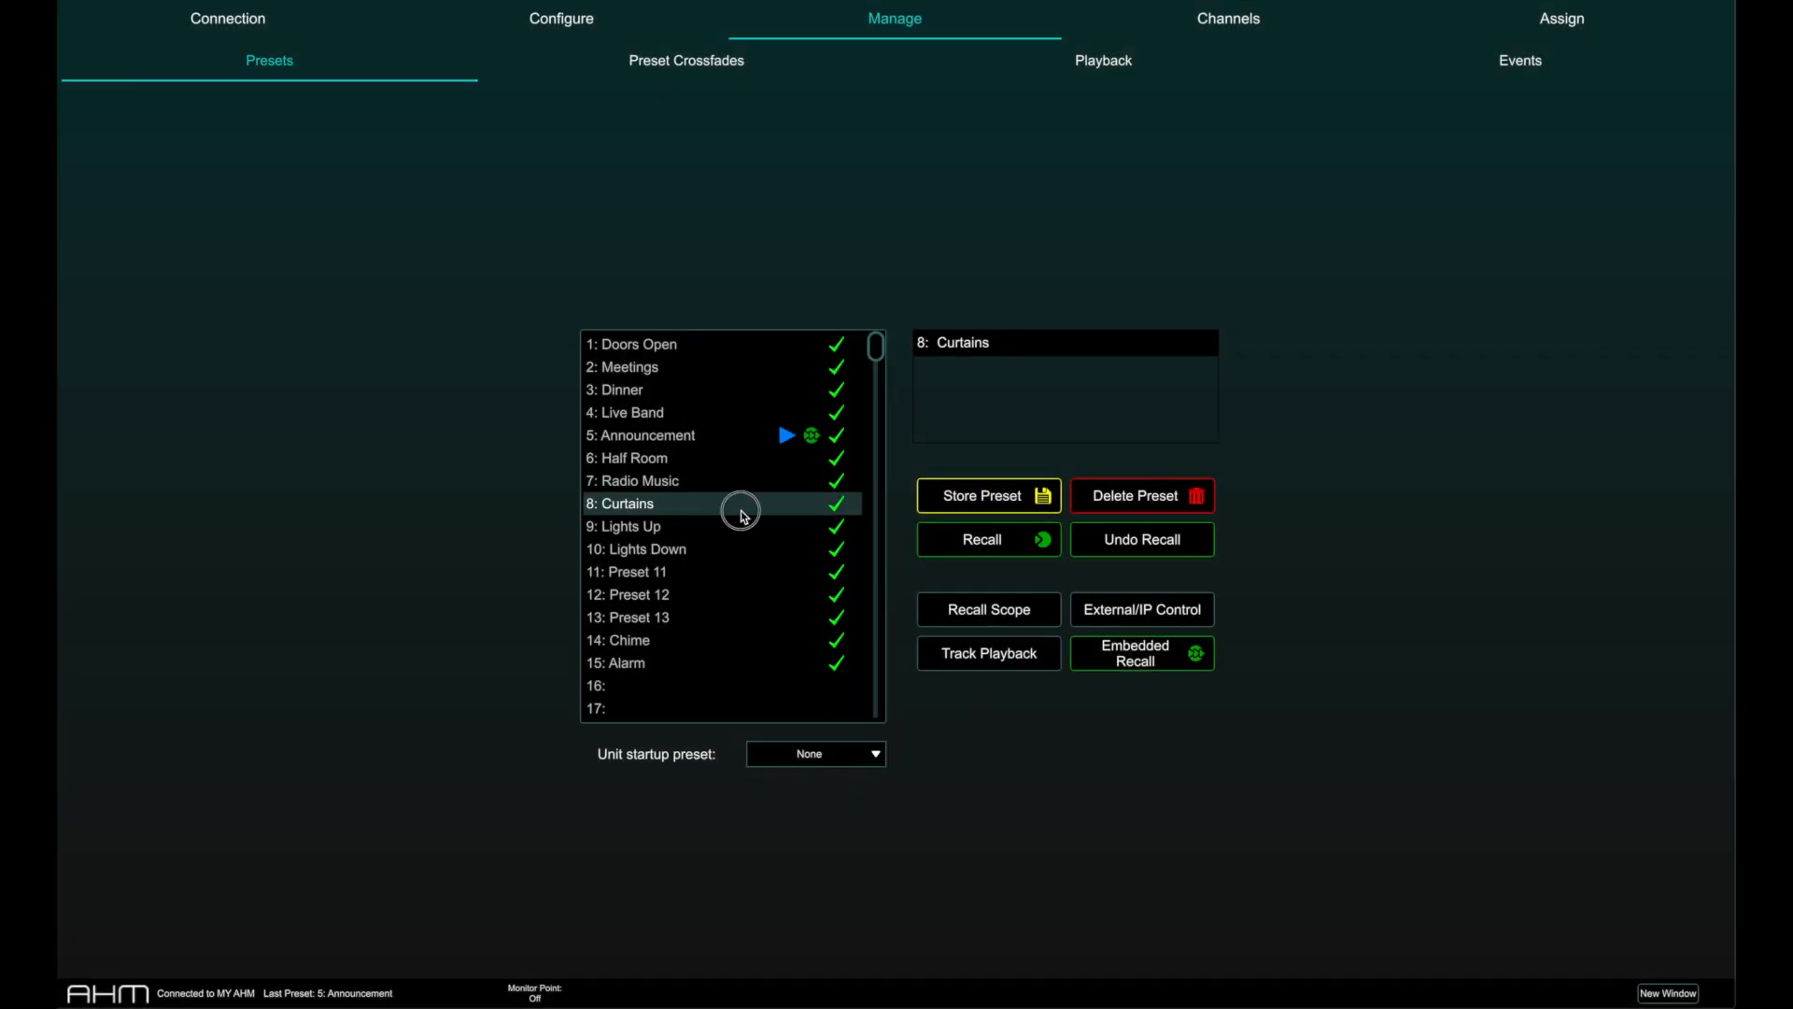
left_click(965, 538)
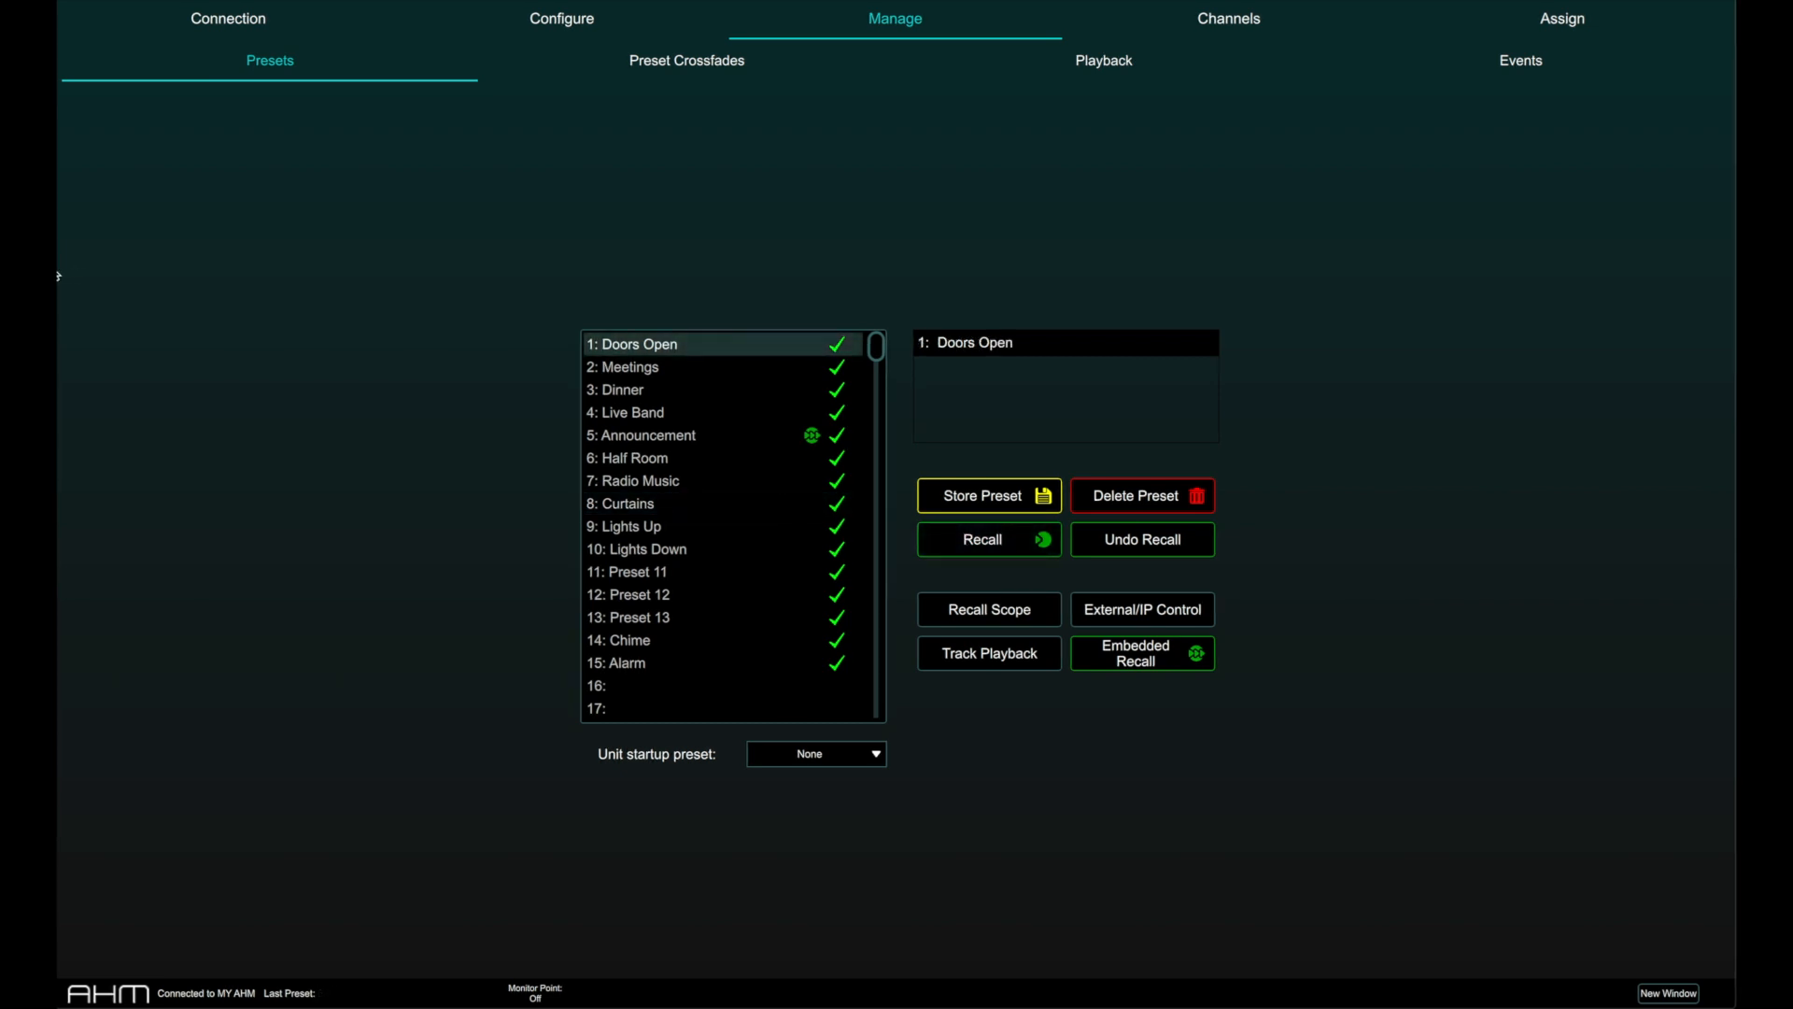
Open the input preset crossfades and deselect the Desk Mic and Chime inputs.
left_click(535, 72)
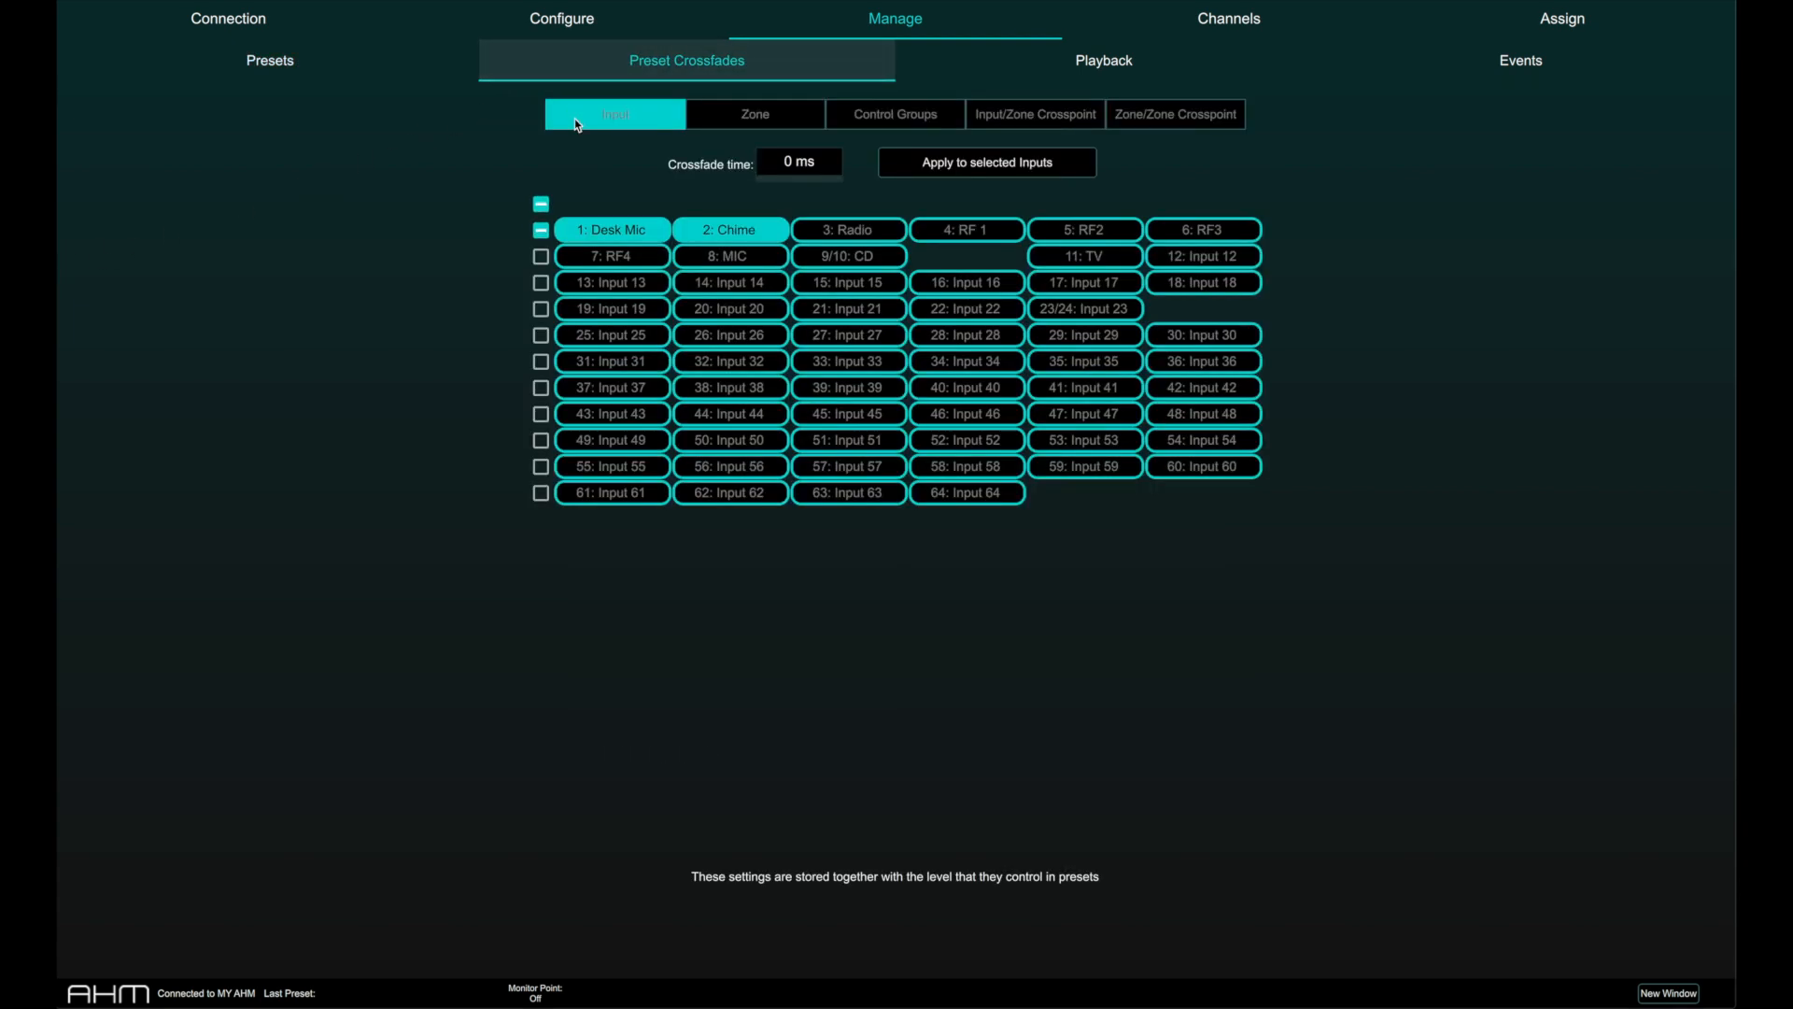
left_click(621, 230)
left_click(688, 232)
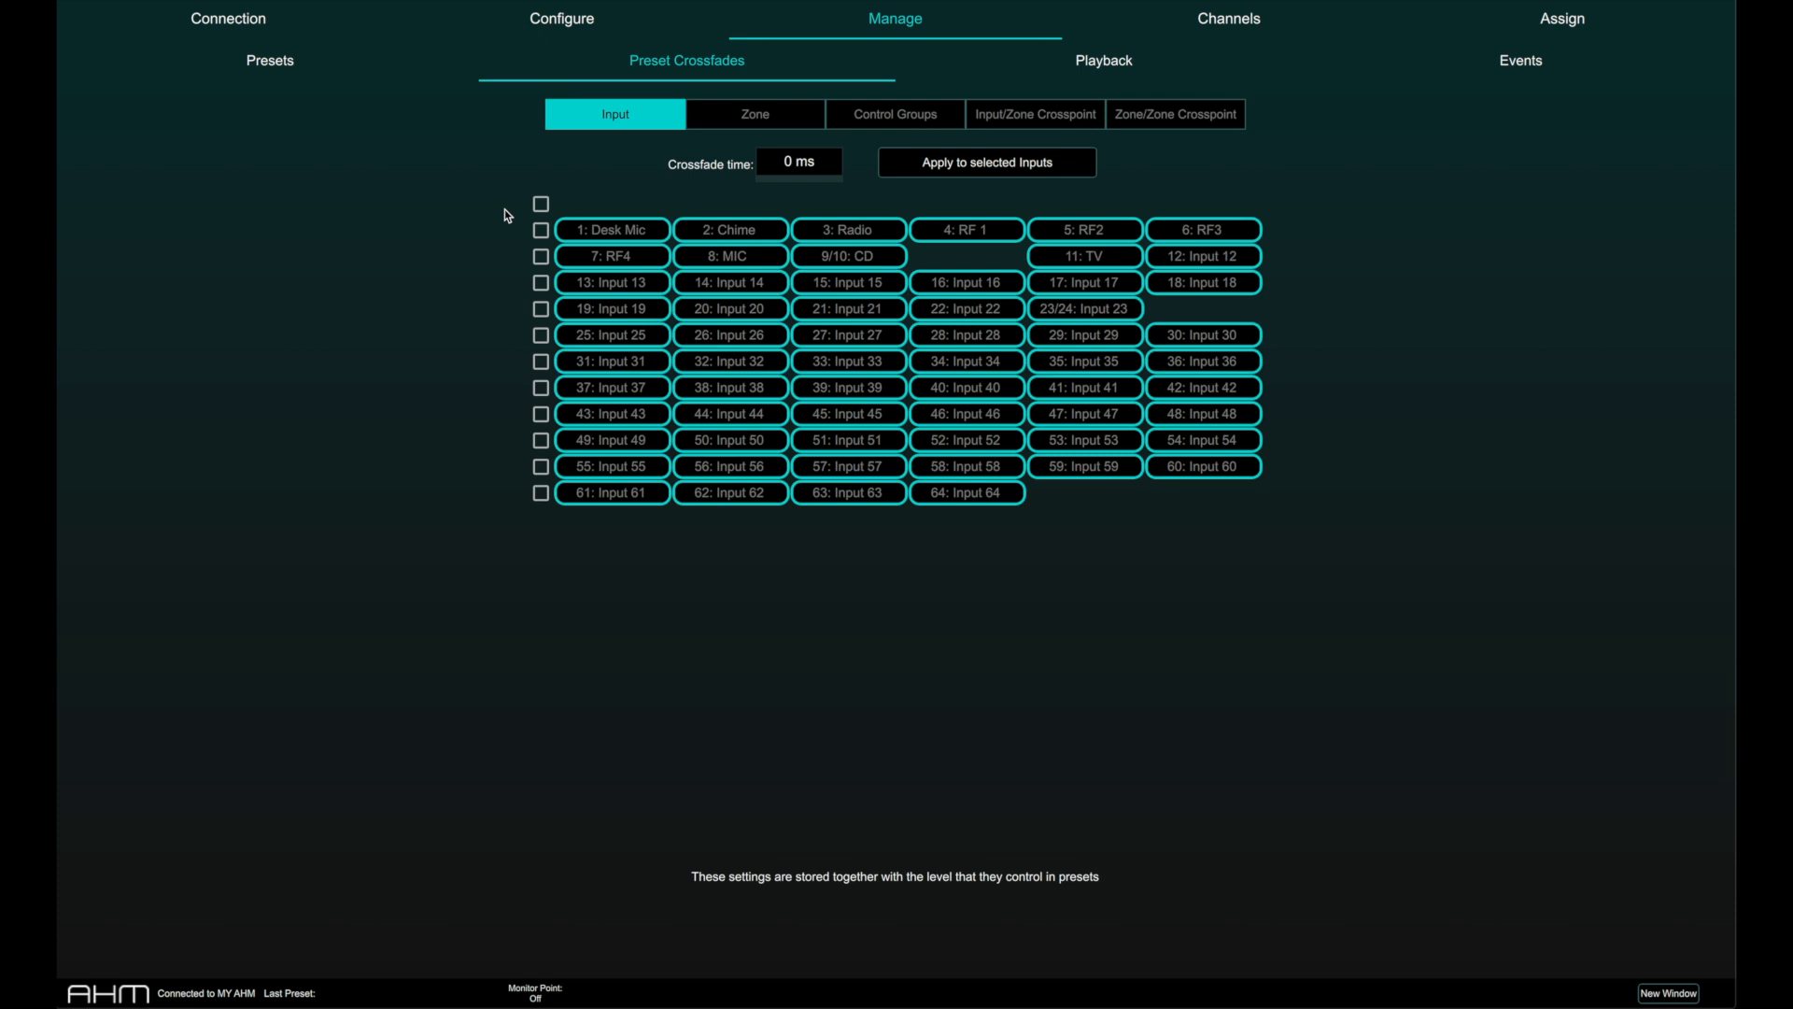
Review the crossfade settings for zones, control groups, input/zone crosspoints and zone/zone crosspoints, and return to the inputs.
left_click(762, 118)
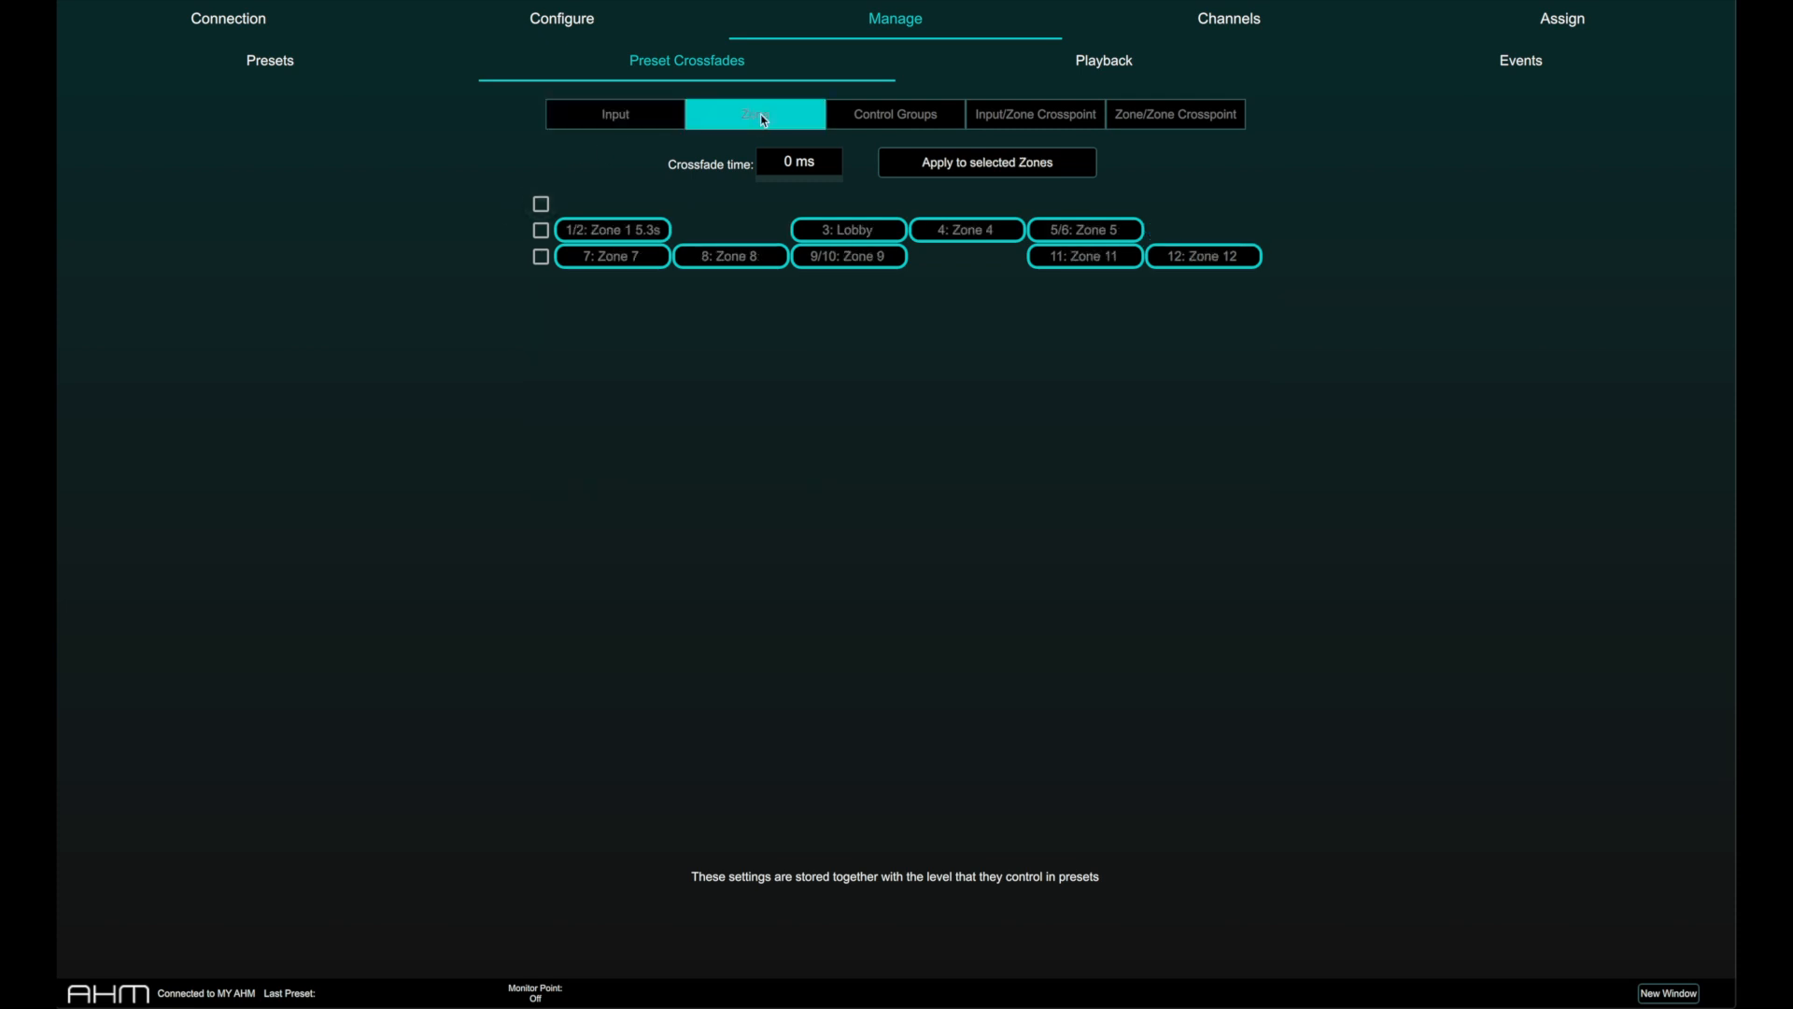
left_click(886, 118)
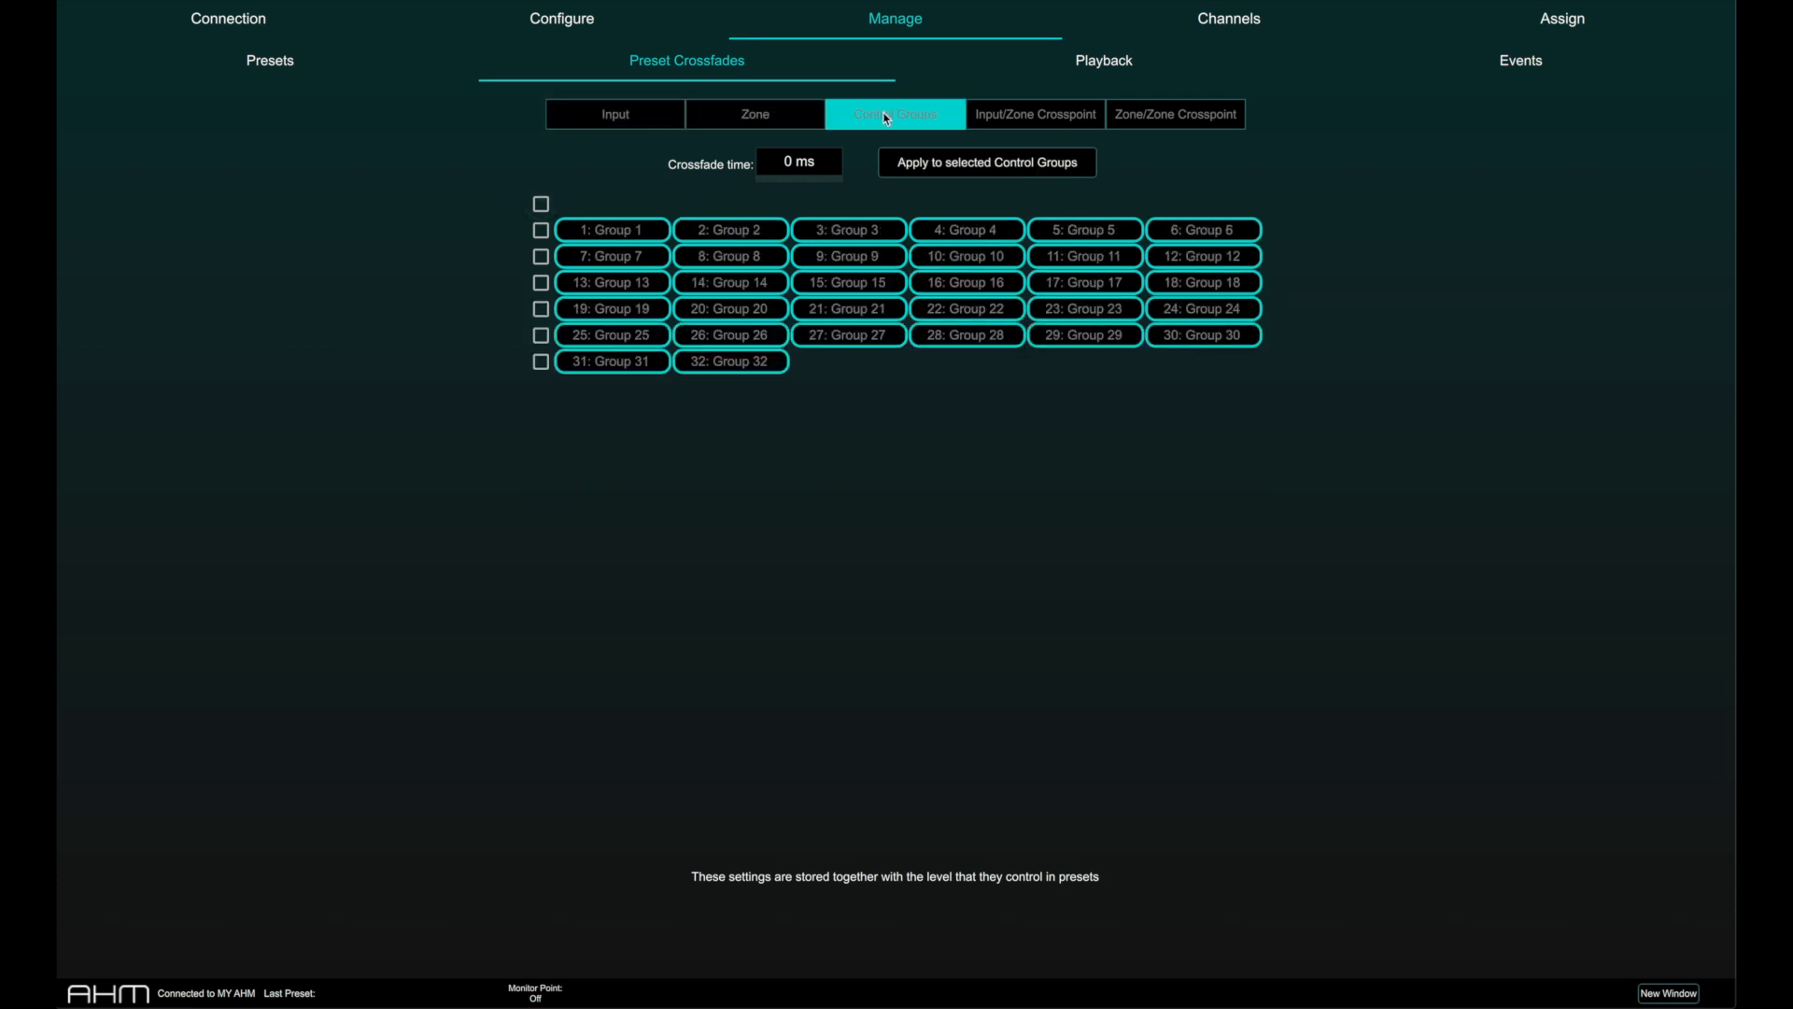
left_click(996, 120)
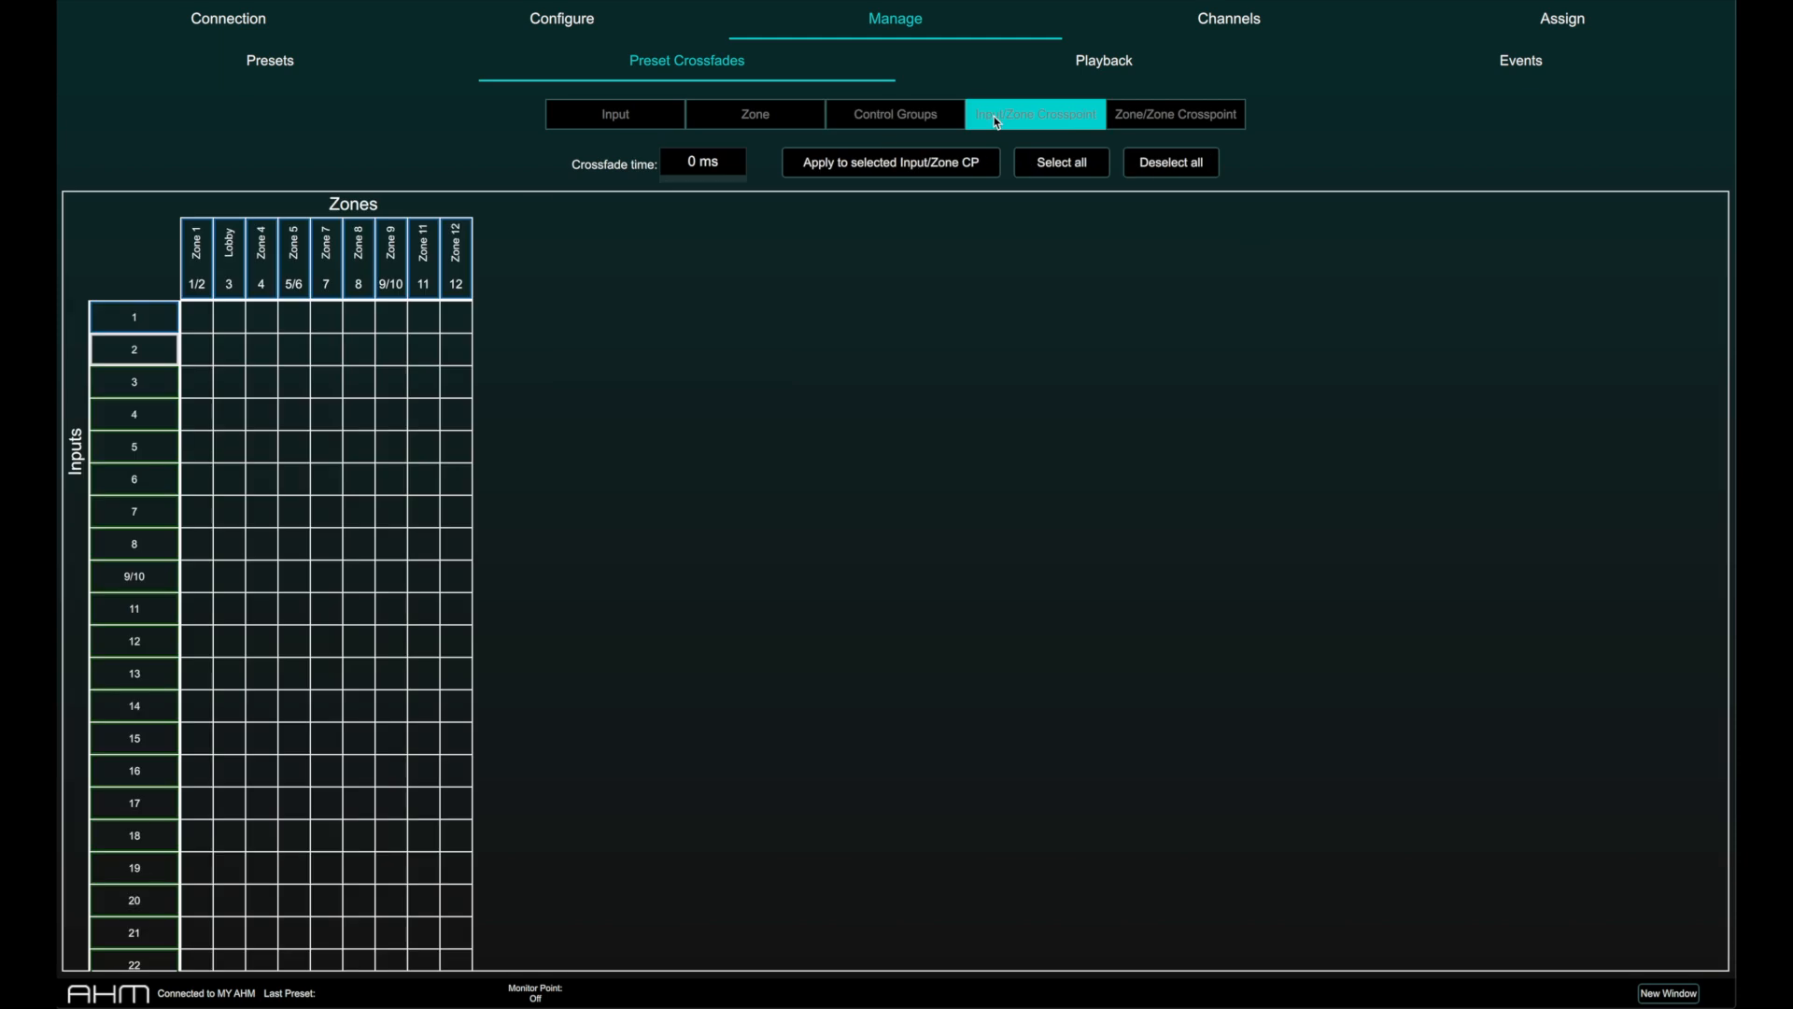
left_click(1137, 119)
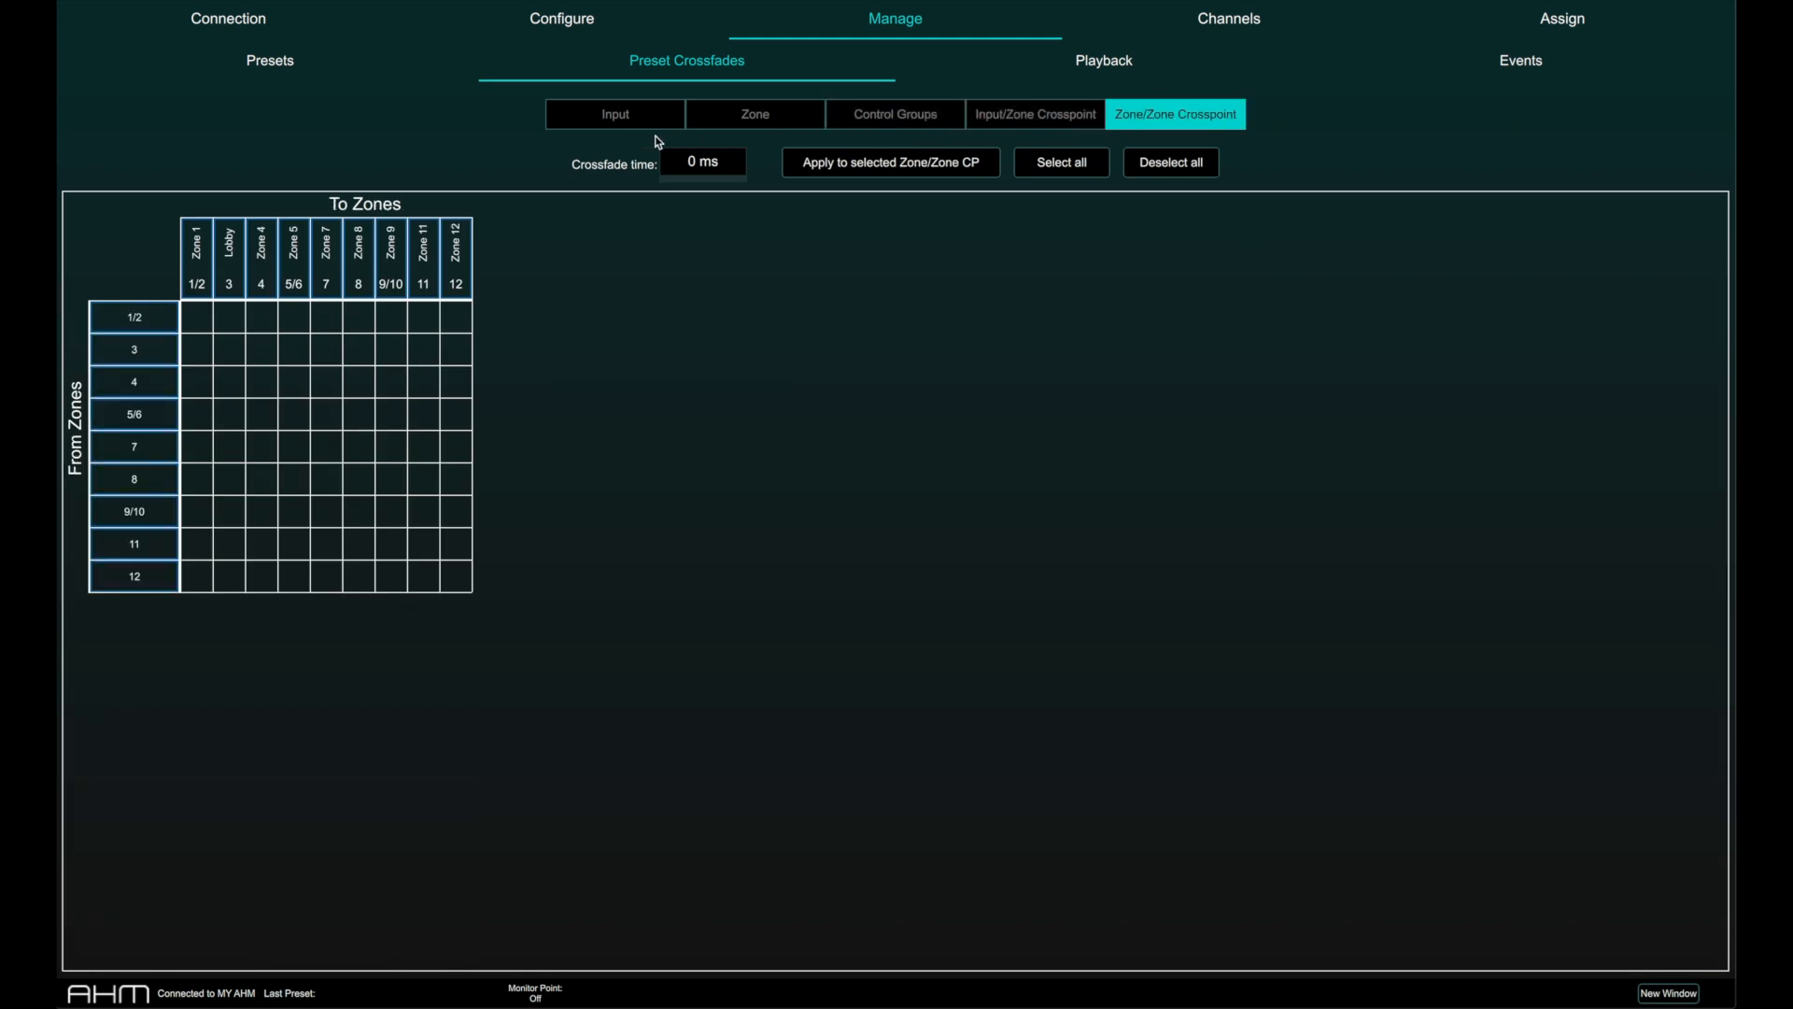
left_click(618, 127)
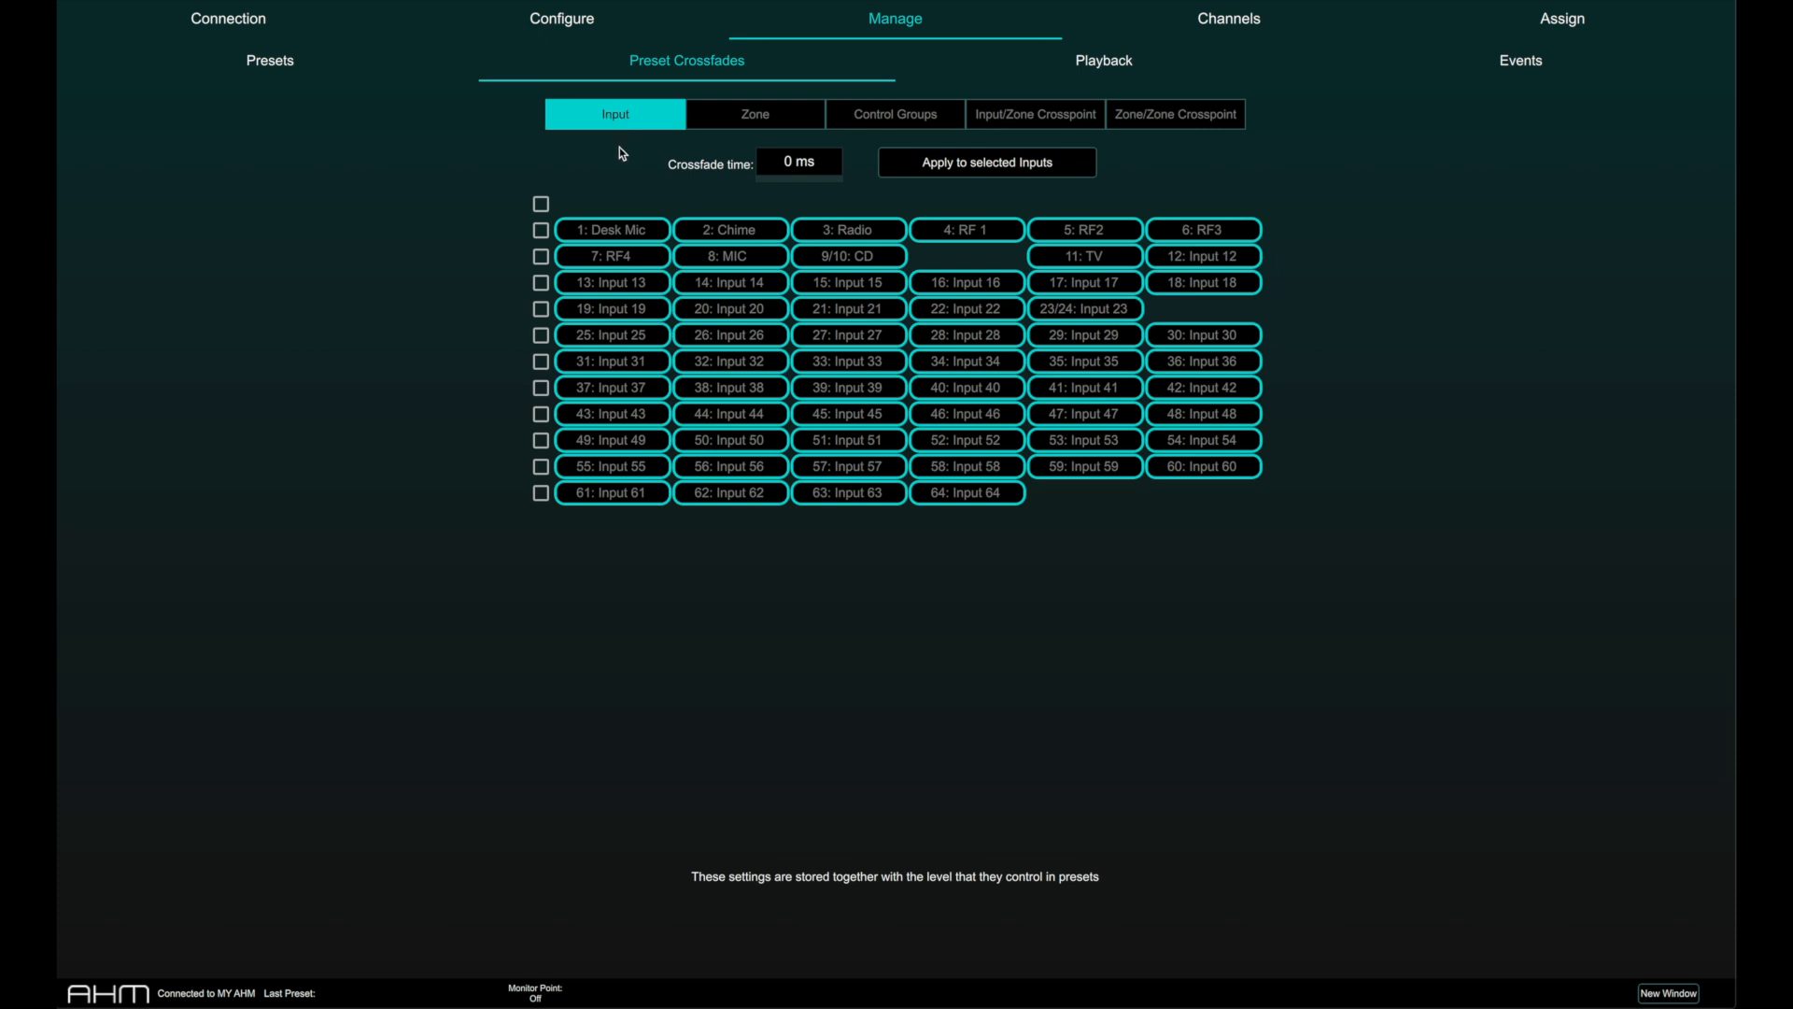
Apply a crossfade time of 2.38 s to the Desk Mic input.
left_click(622, 230)
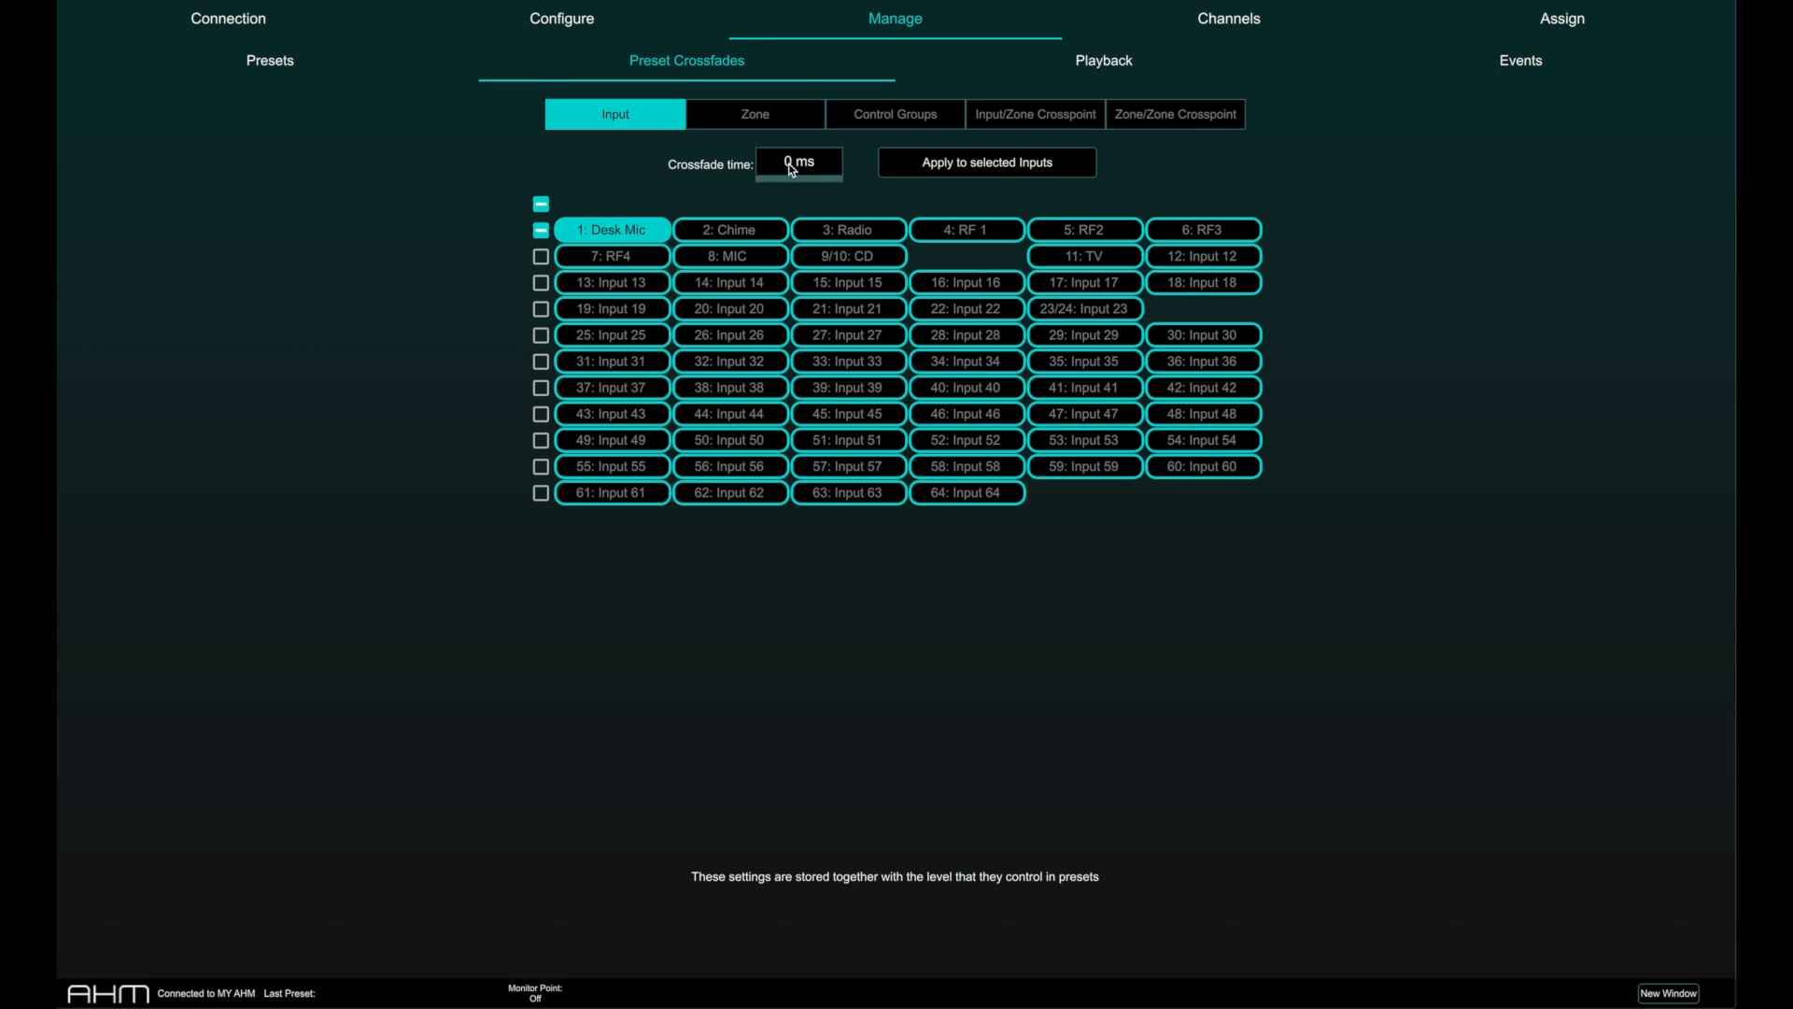
left_click_drag(790, 169, 845, 161)
left_click(902, 161)
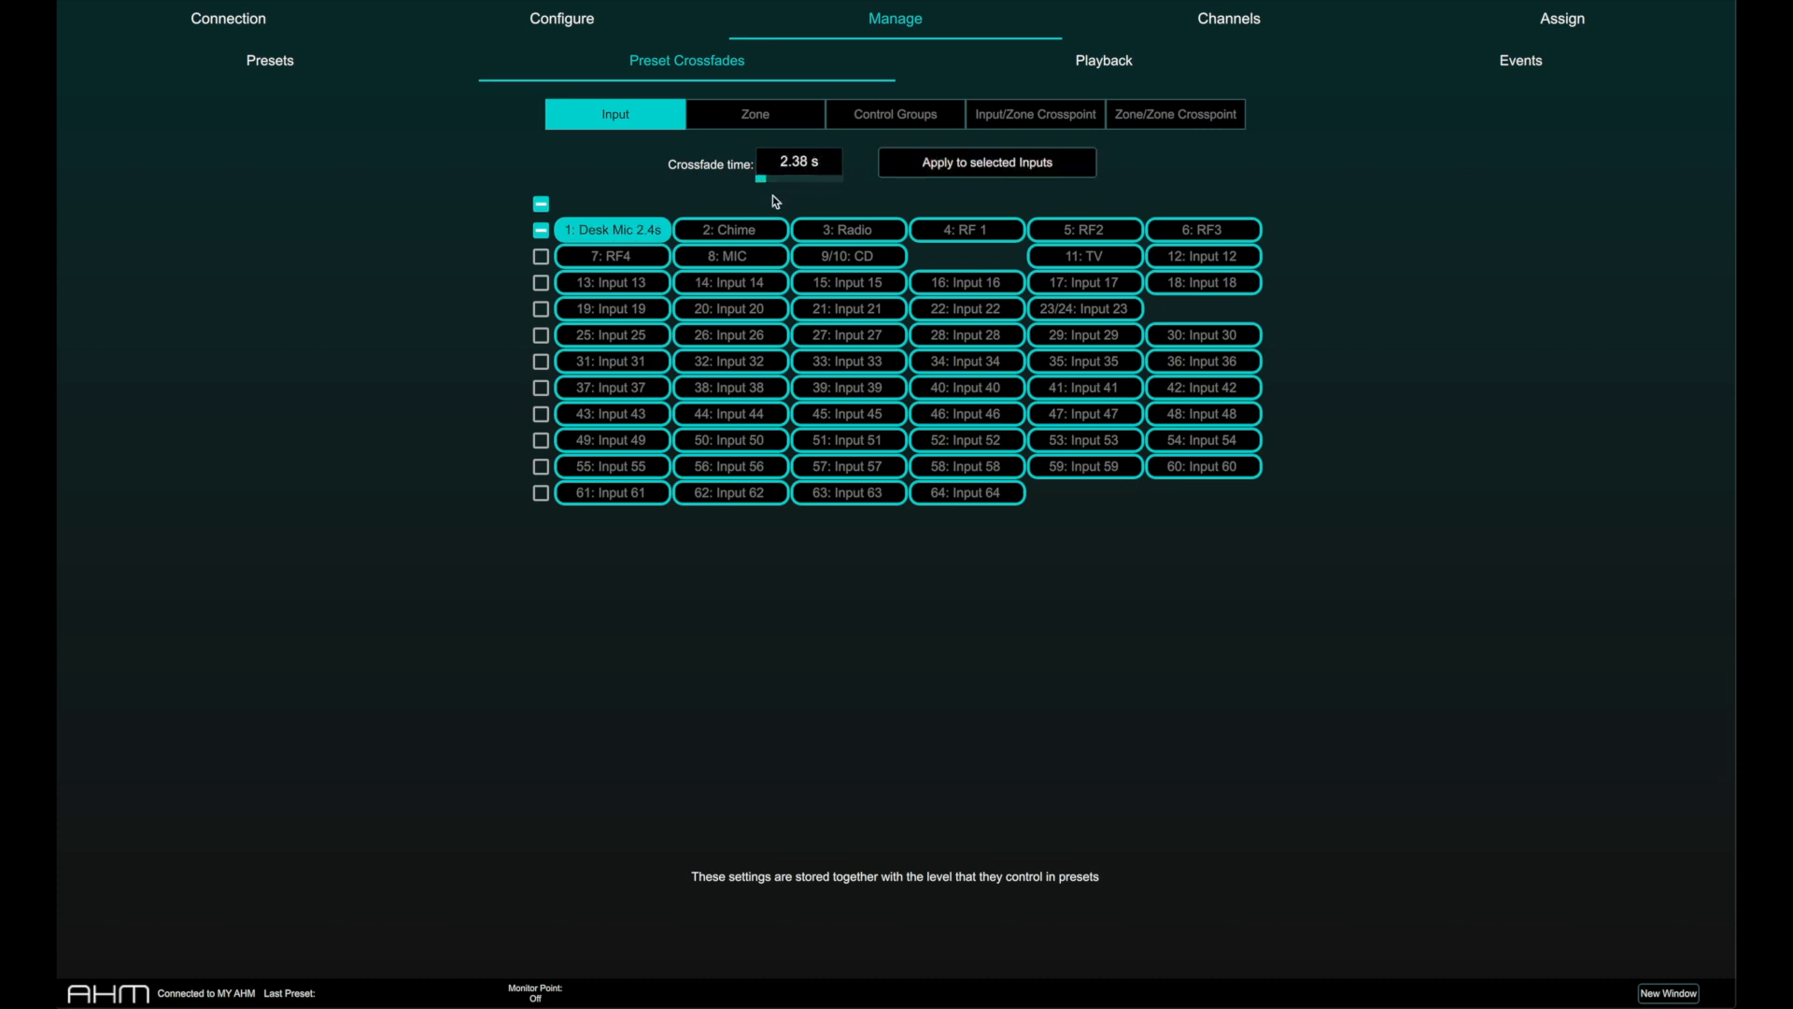
Add Chime and Radio to the selection and apply a 3.26 s crossfade time to all three selected inputs.
left_click(703, 229)
left_click(831, 224)
left_click_drag(821, 163, 843, 162)
left_click(916, 162)
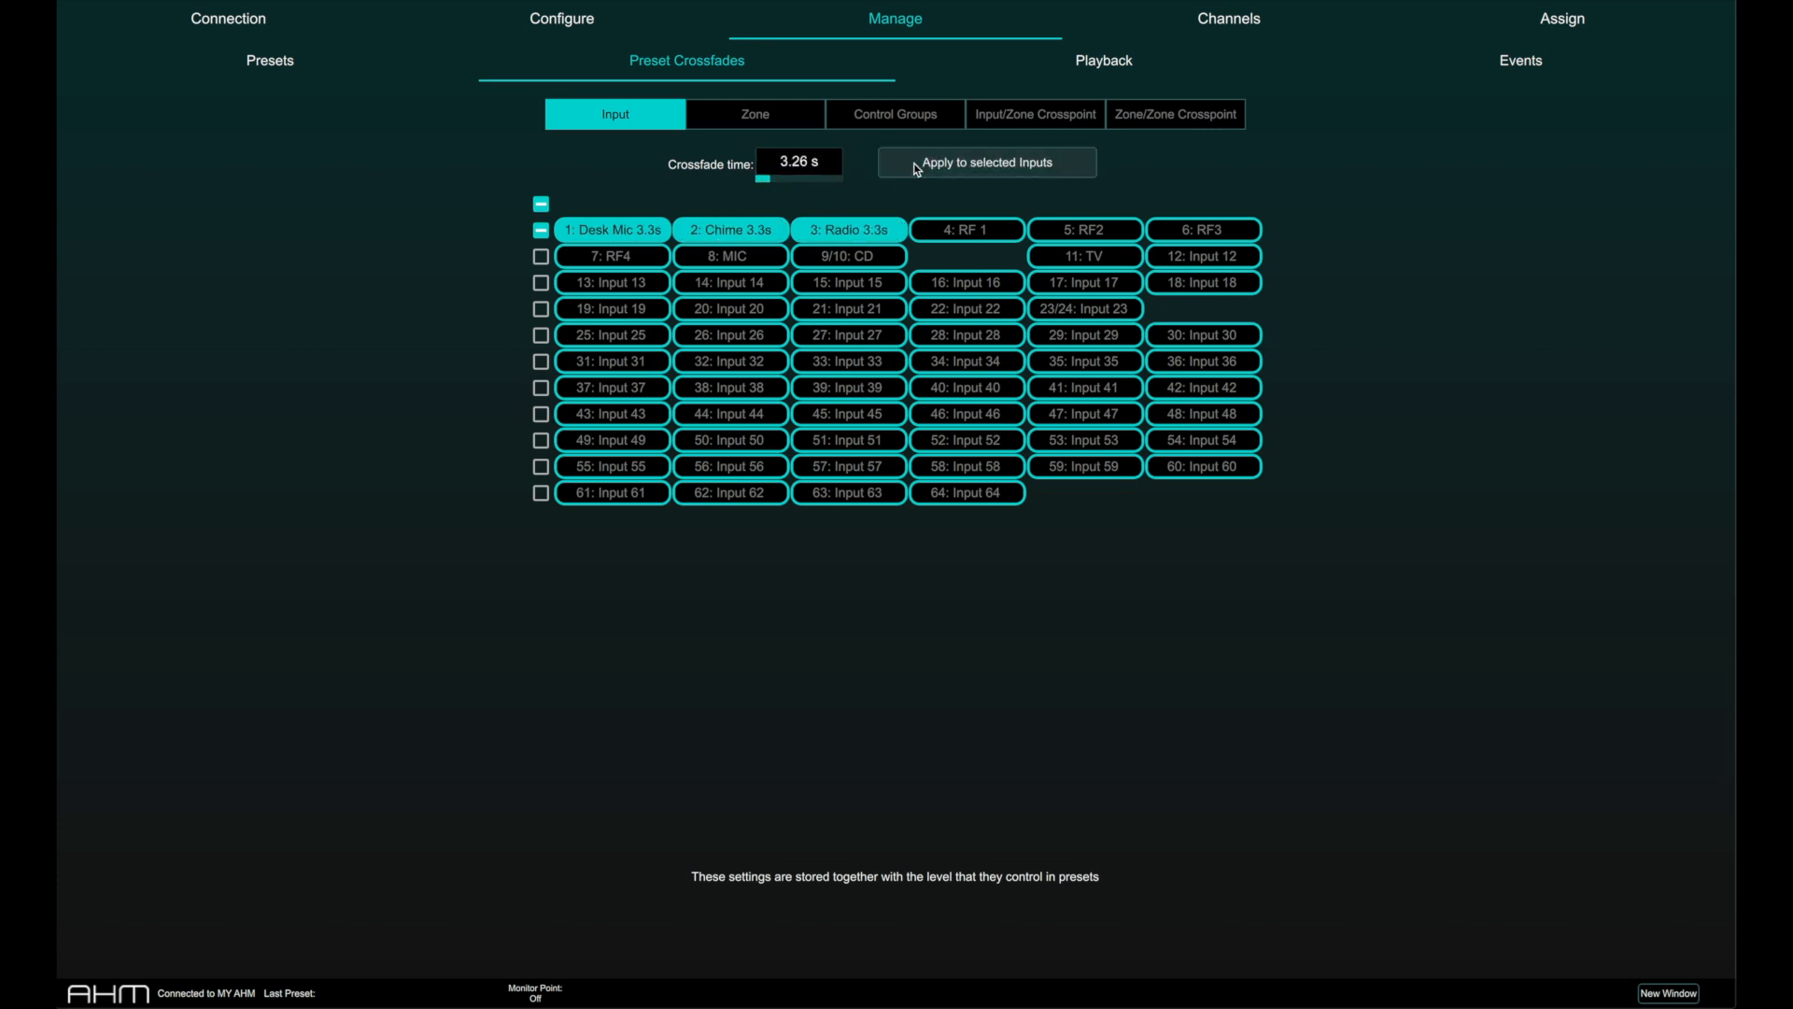
Apply a crossfade time of 4.12 s to all inputs and clear the selection.
left_click(541, 204)
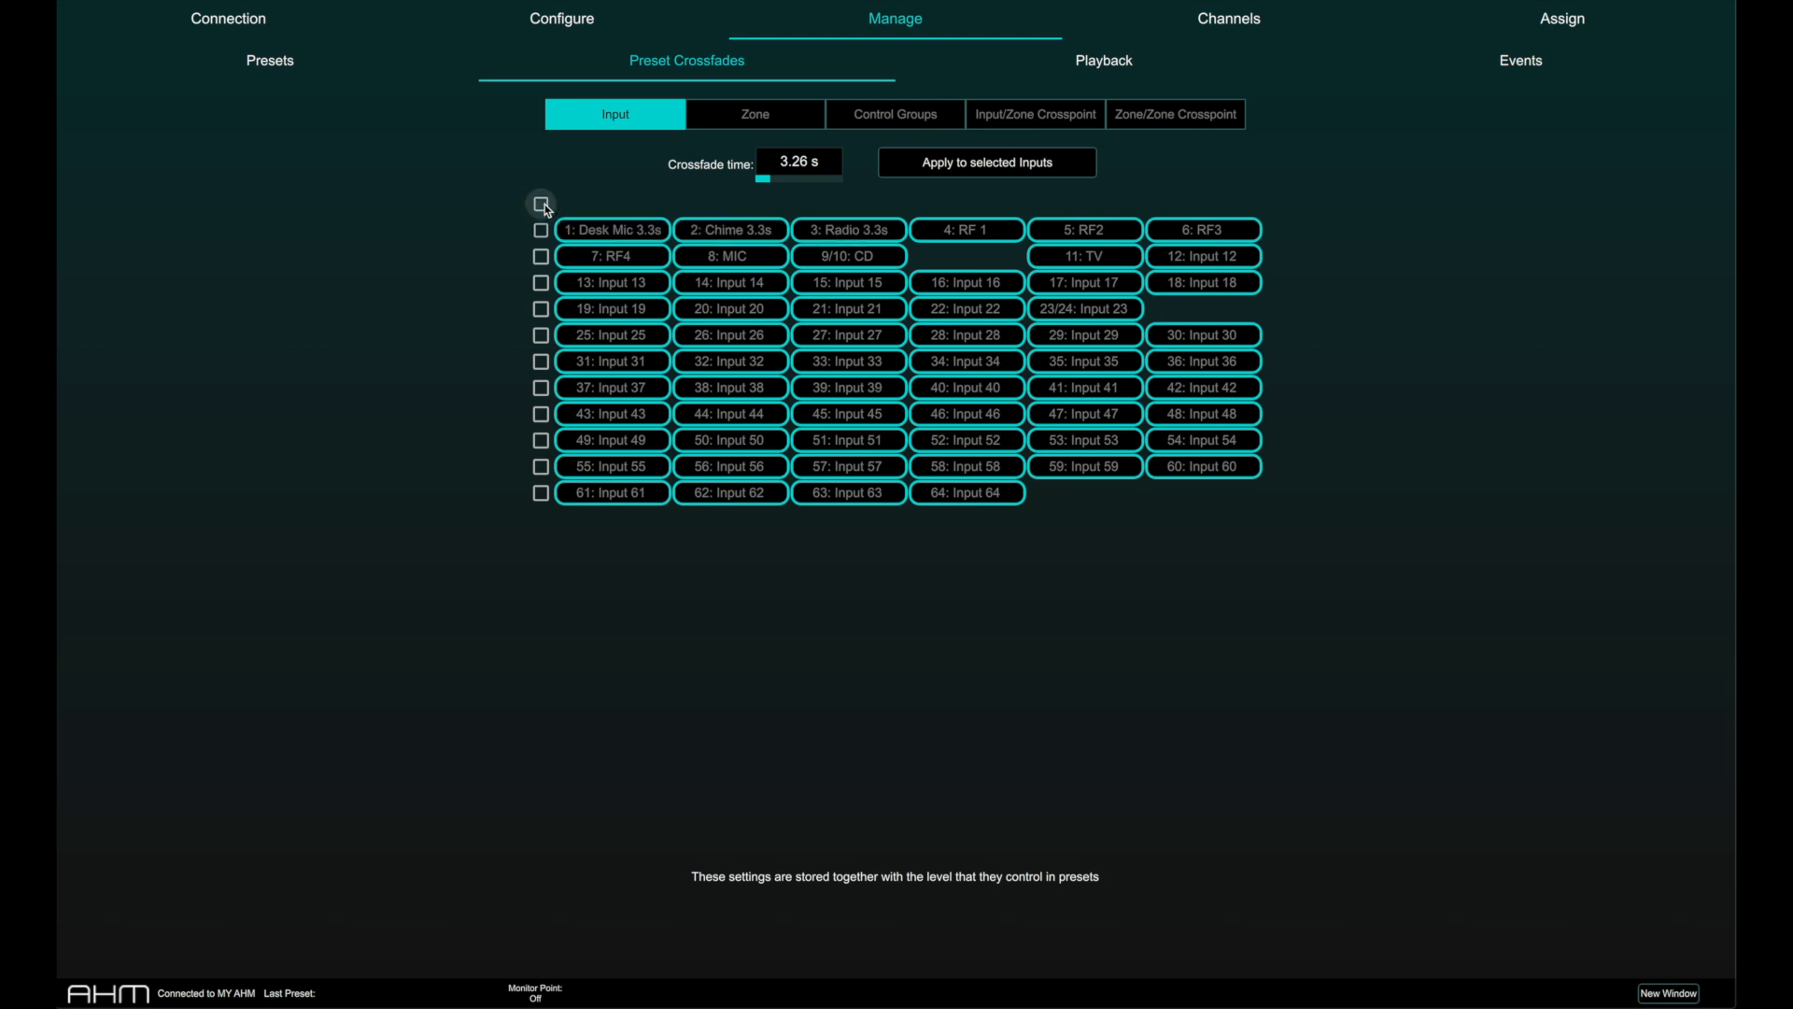
left_click(541, 204)
left_click_drag(800, 161, 805, 167)
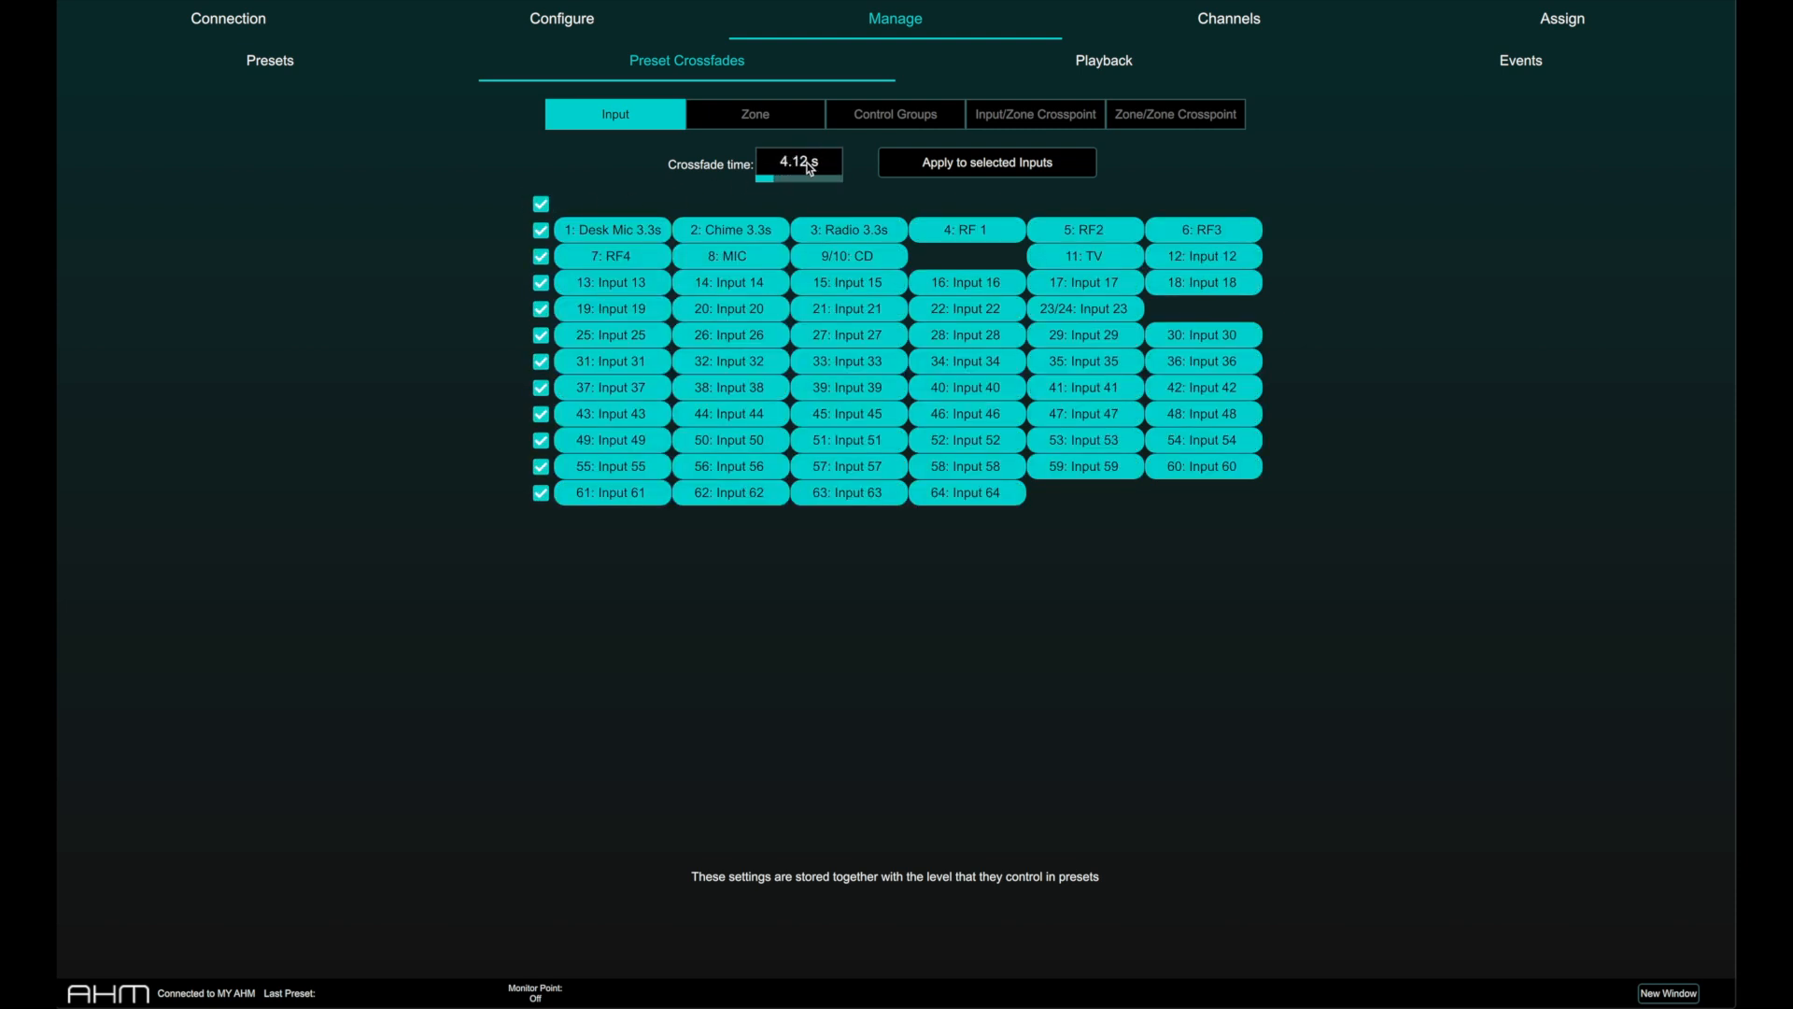
left_click(933, 168)
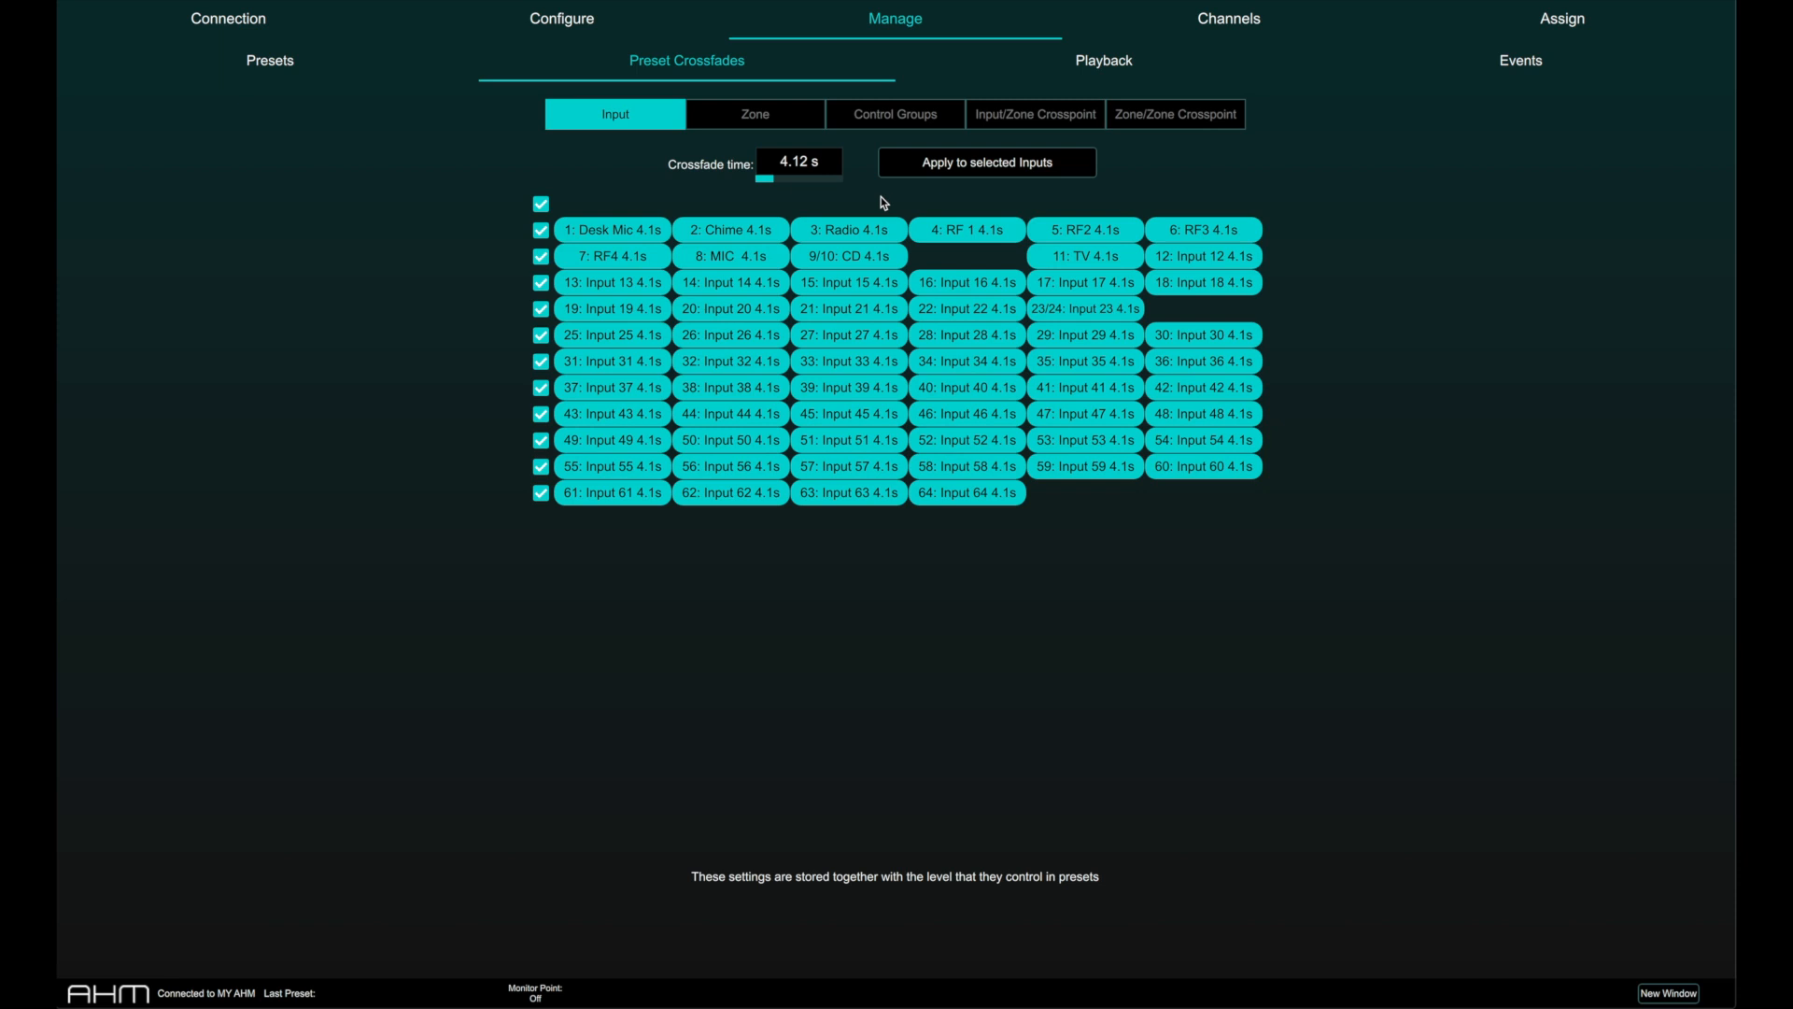
left_click(541, 204)
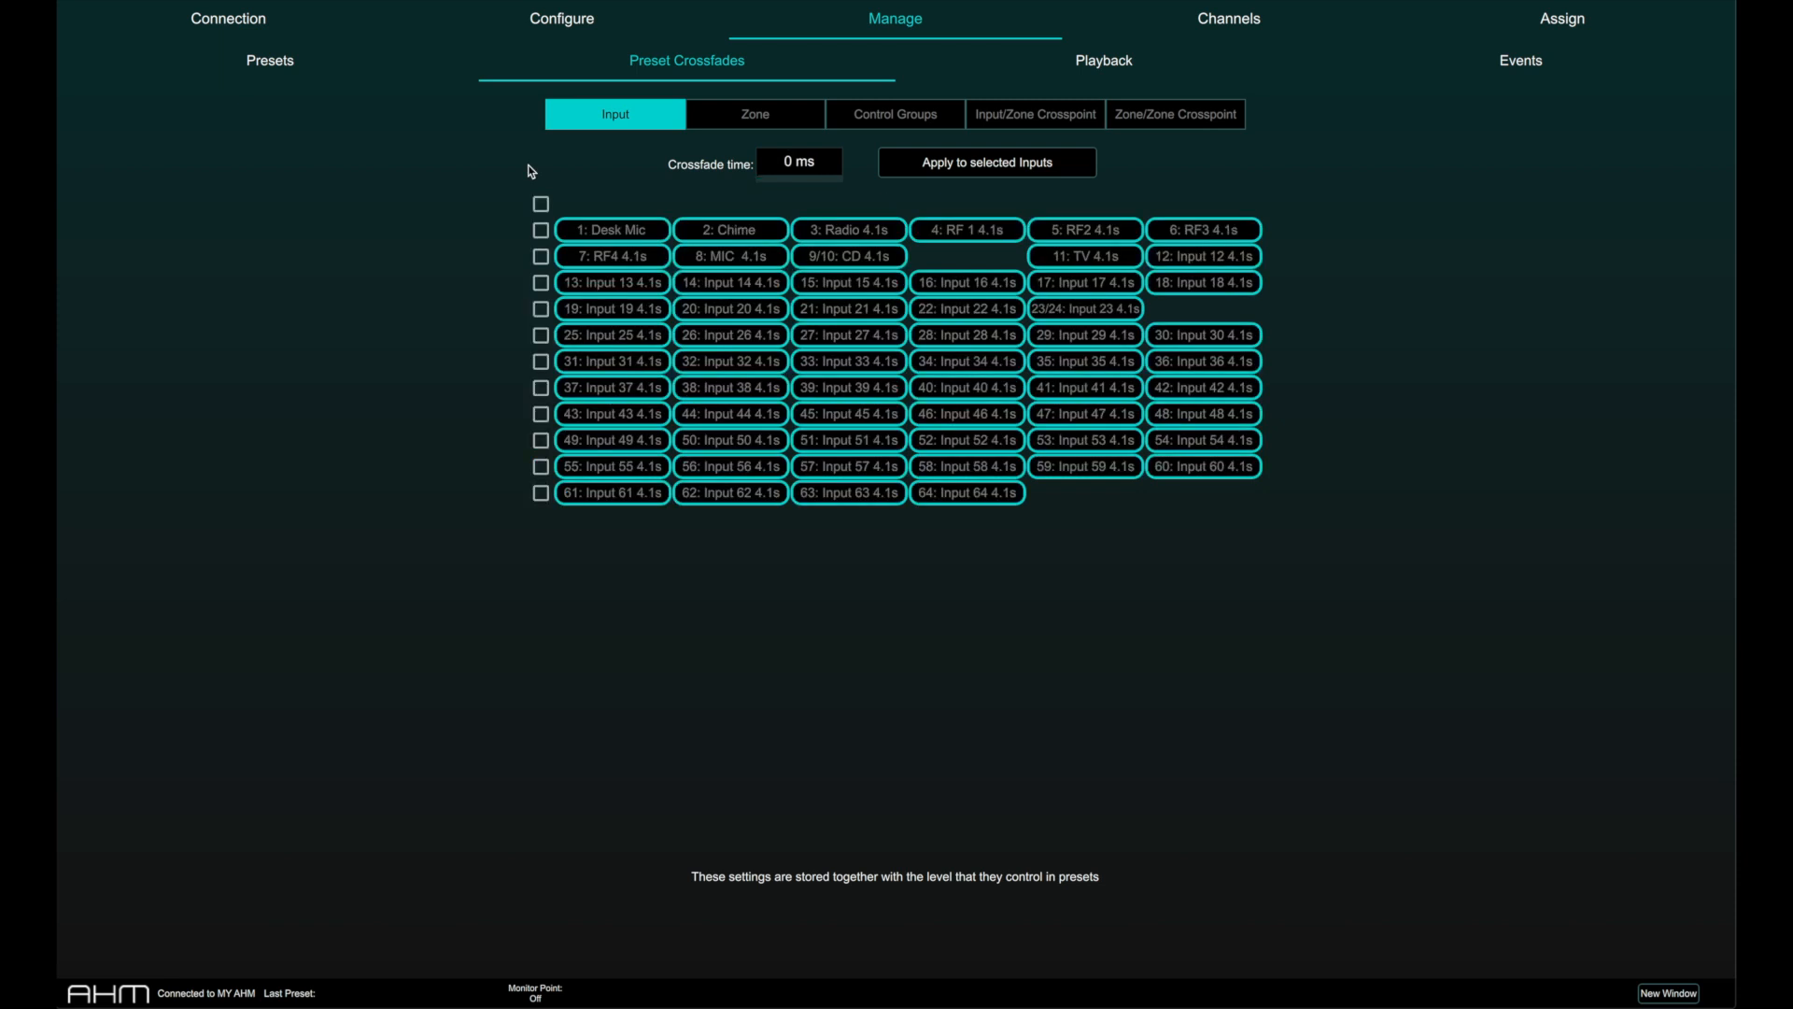
Set the crossfade time of the Desk Mic input to 5 s.
left_click(619, 228)
left_click(779, 162)
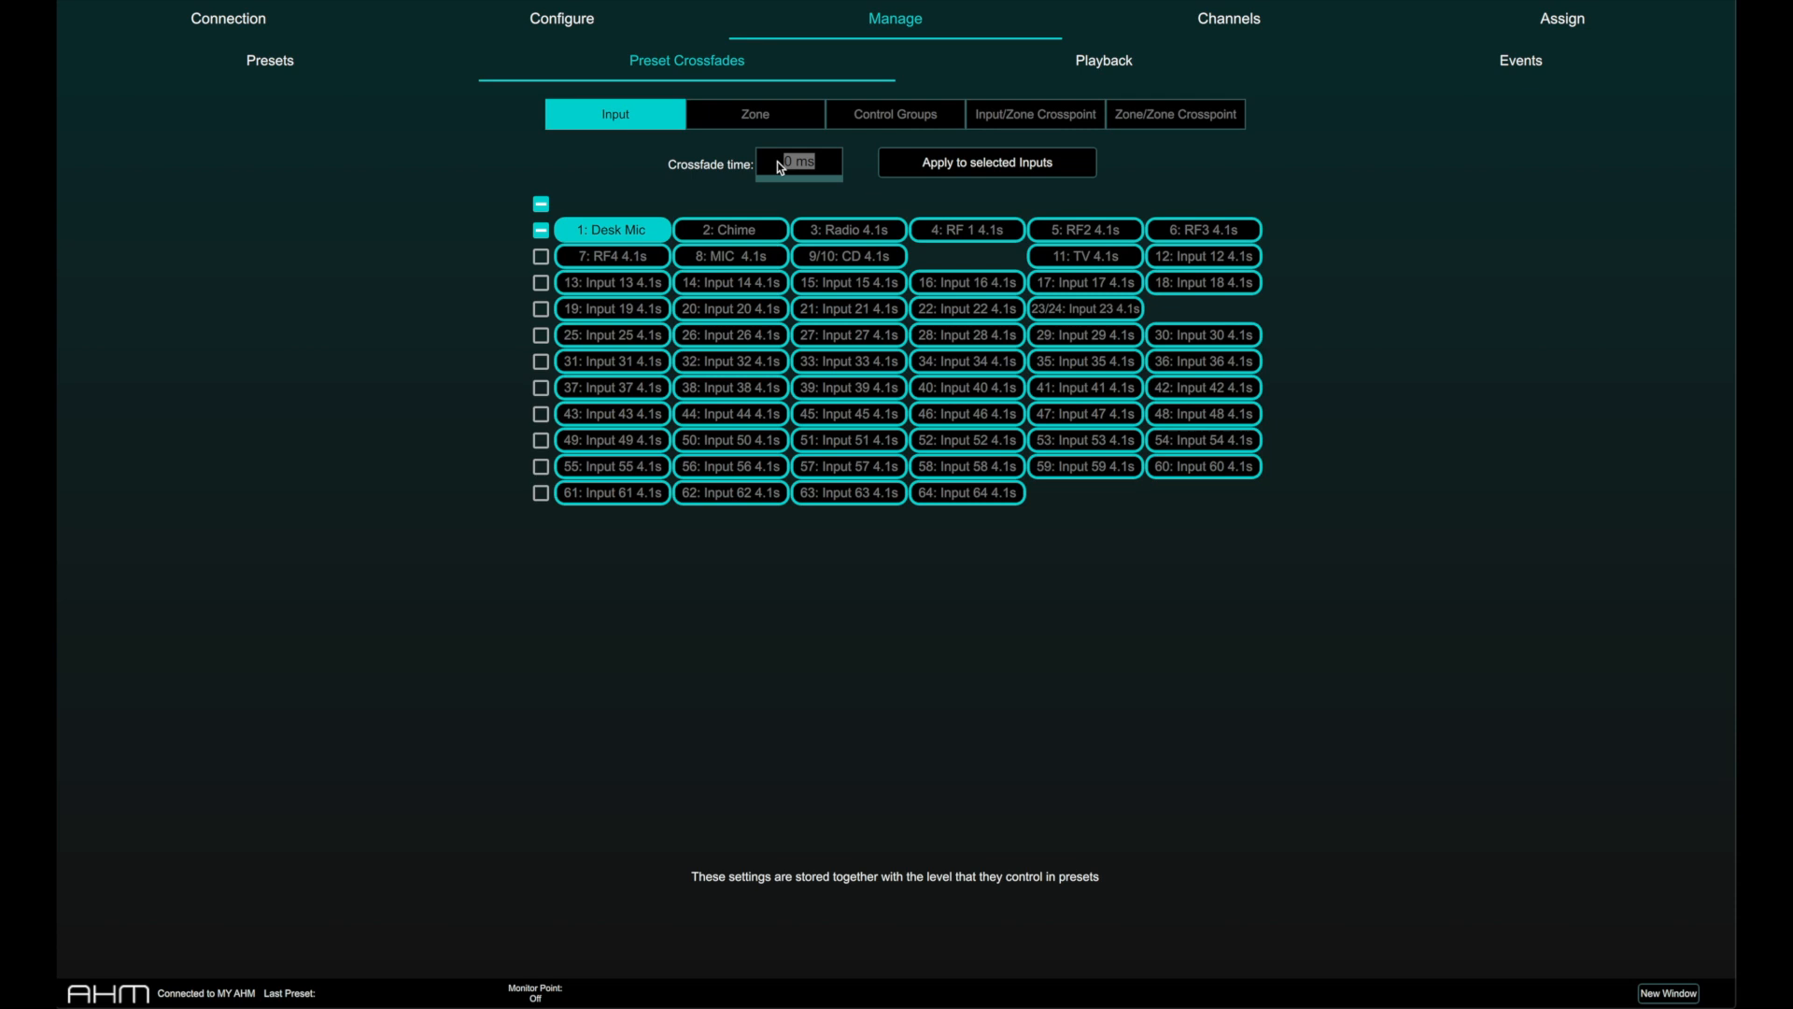
type("5")
left_click(913, 168)
Select only the Chime input and set its crossfade time to 10 s.
left_click(779, 230)
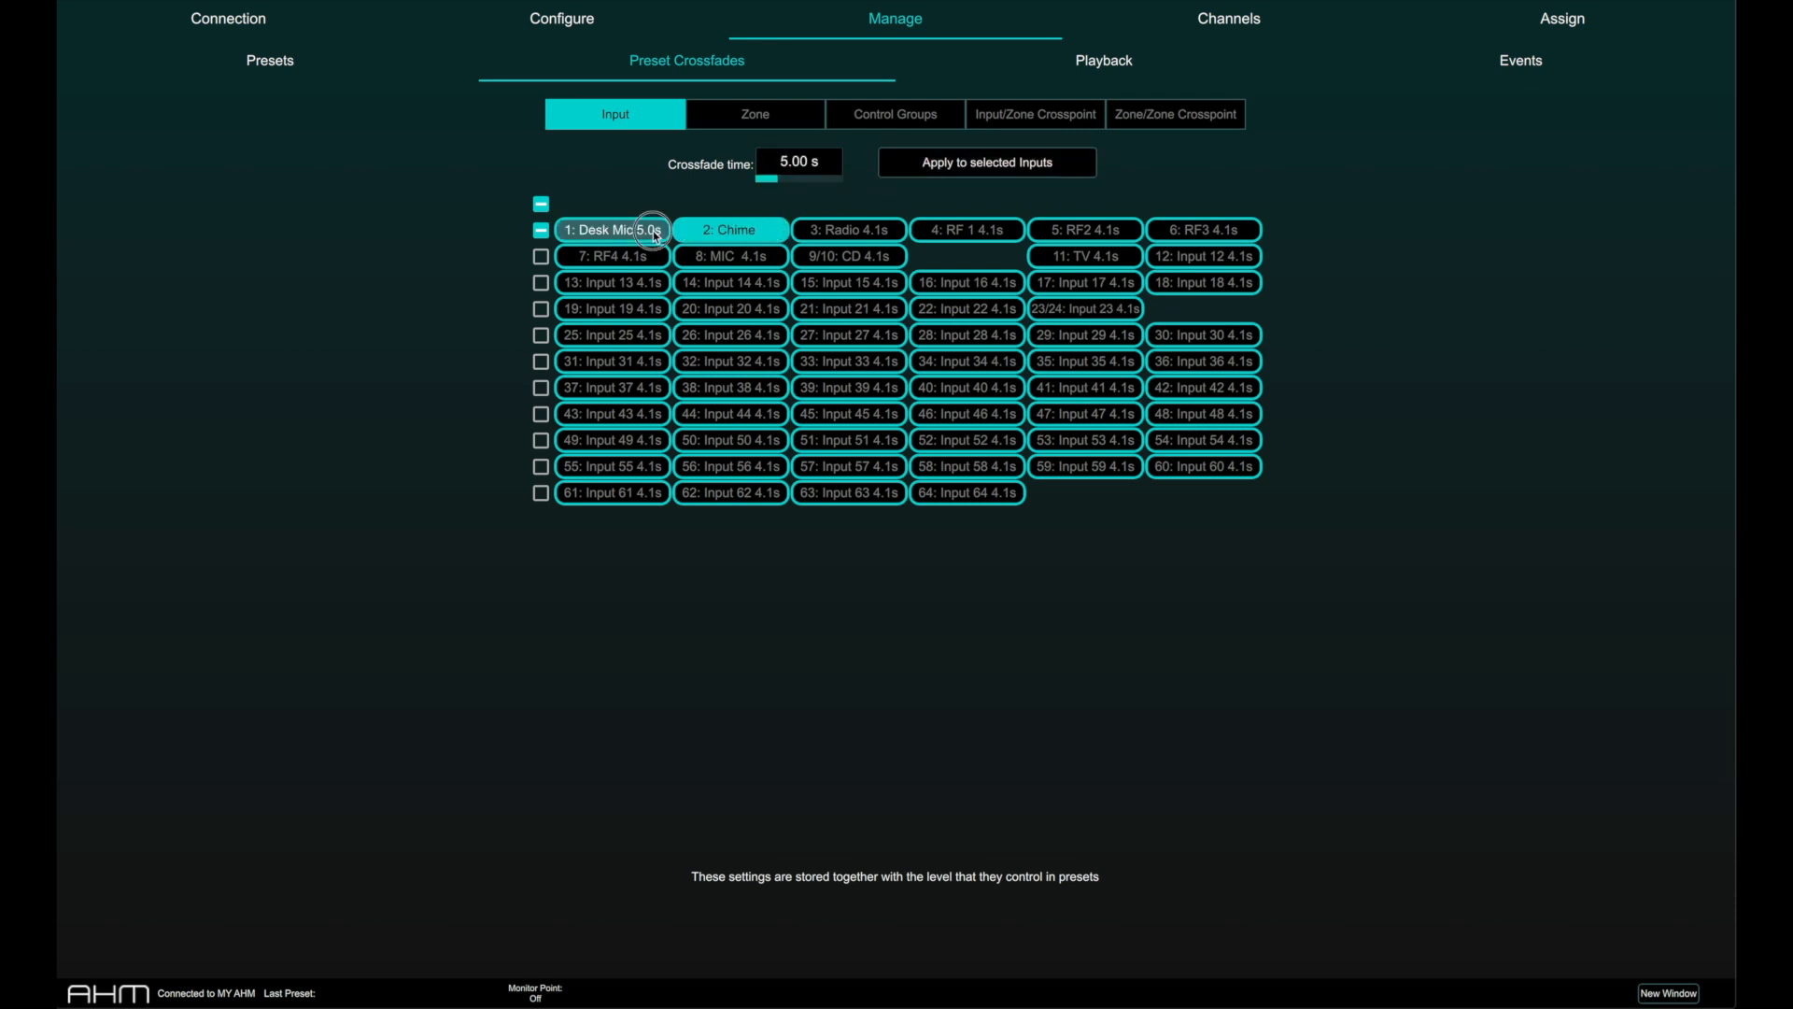
left_click(802, 165)
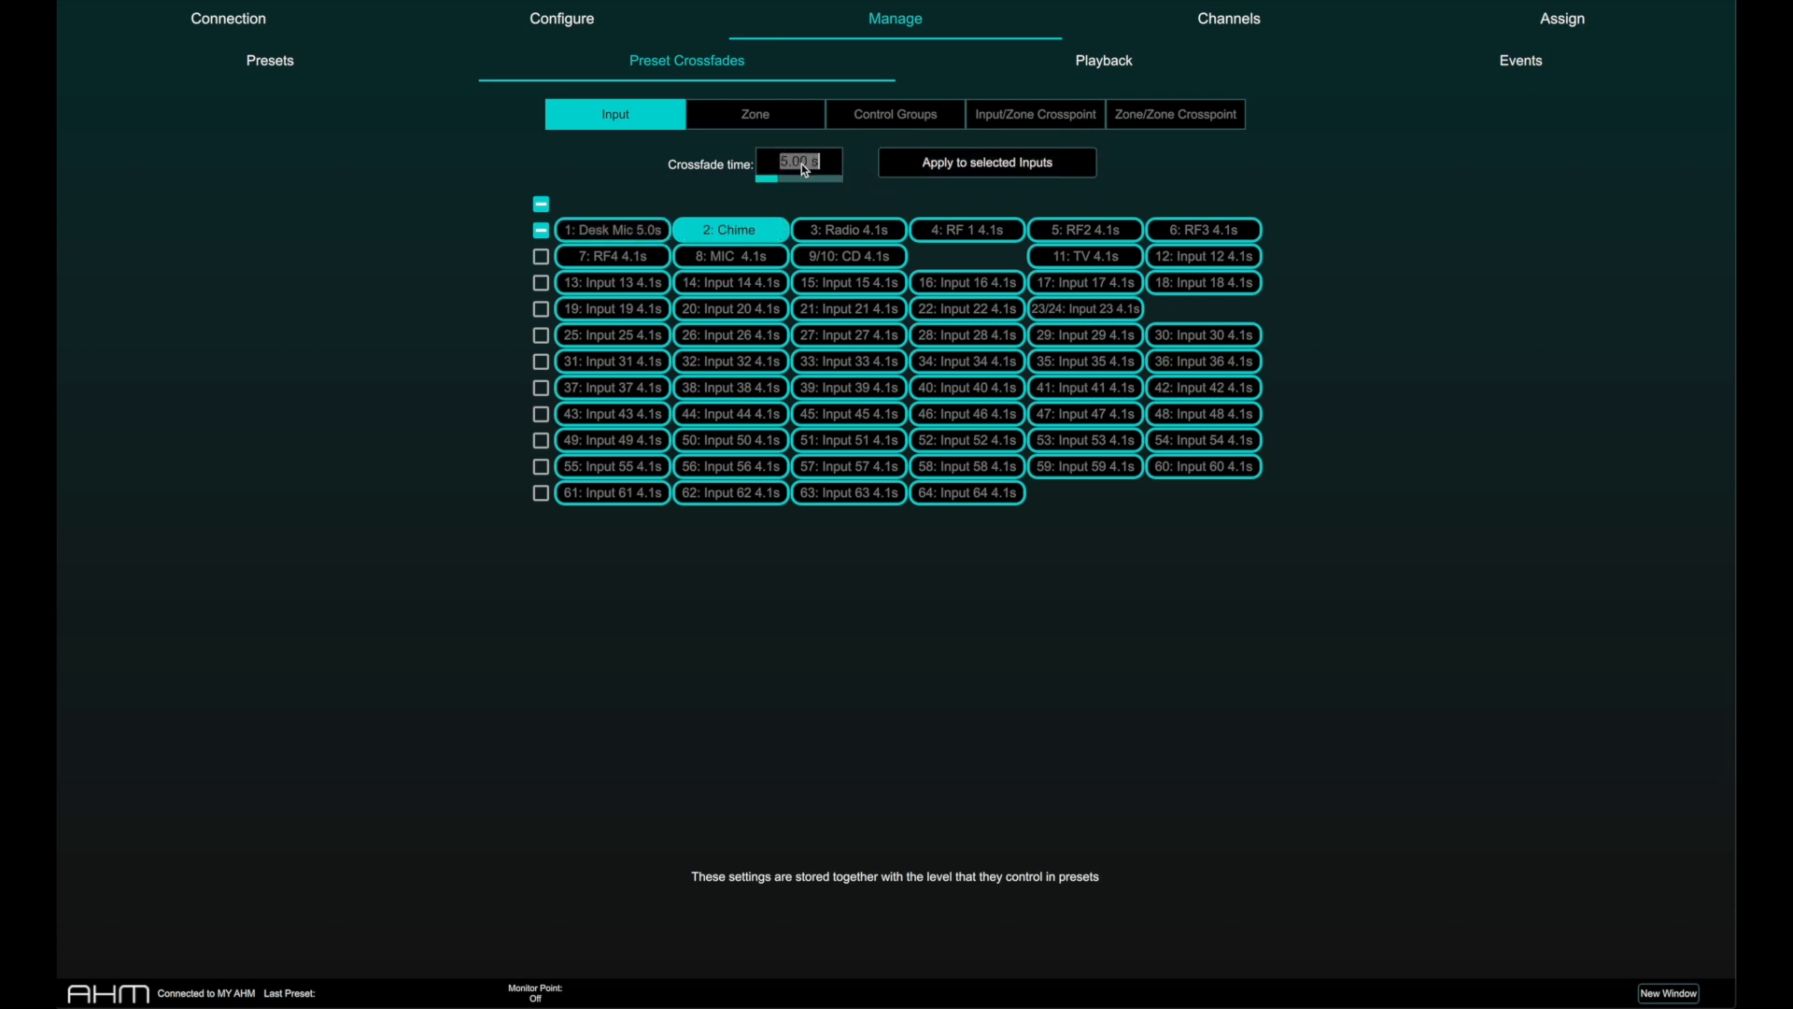
type("10")
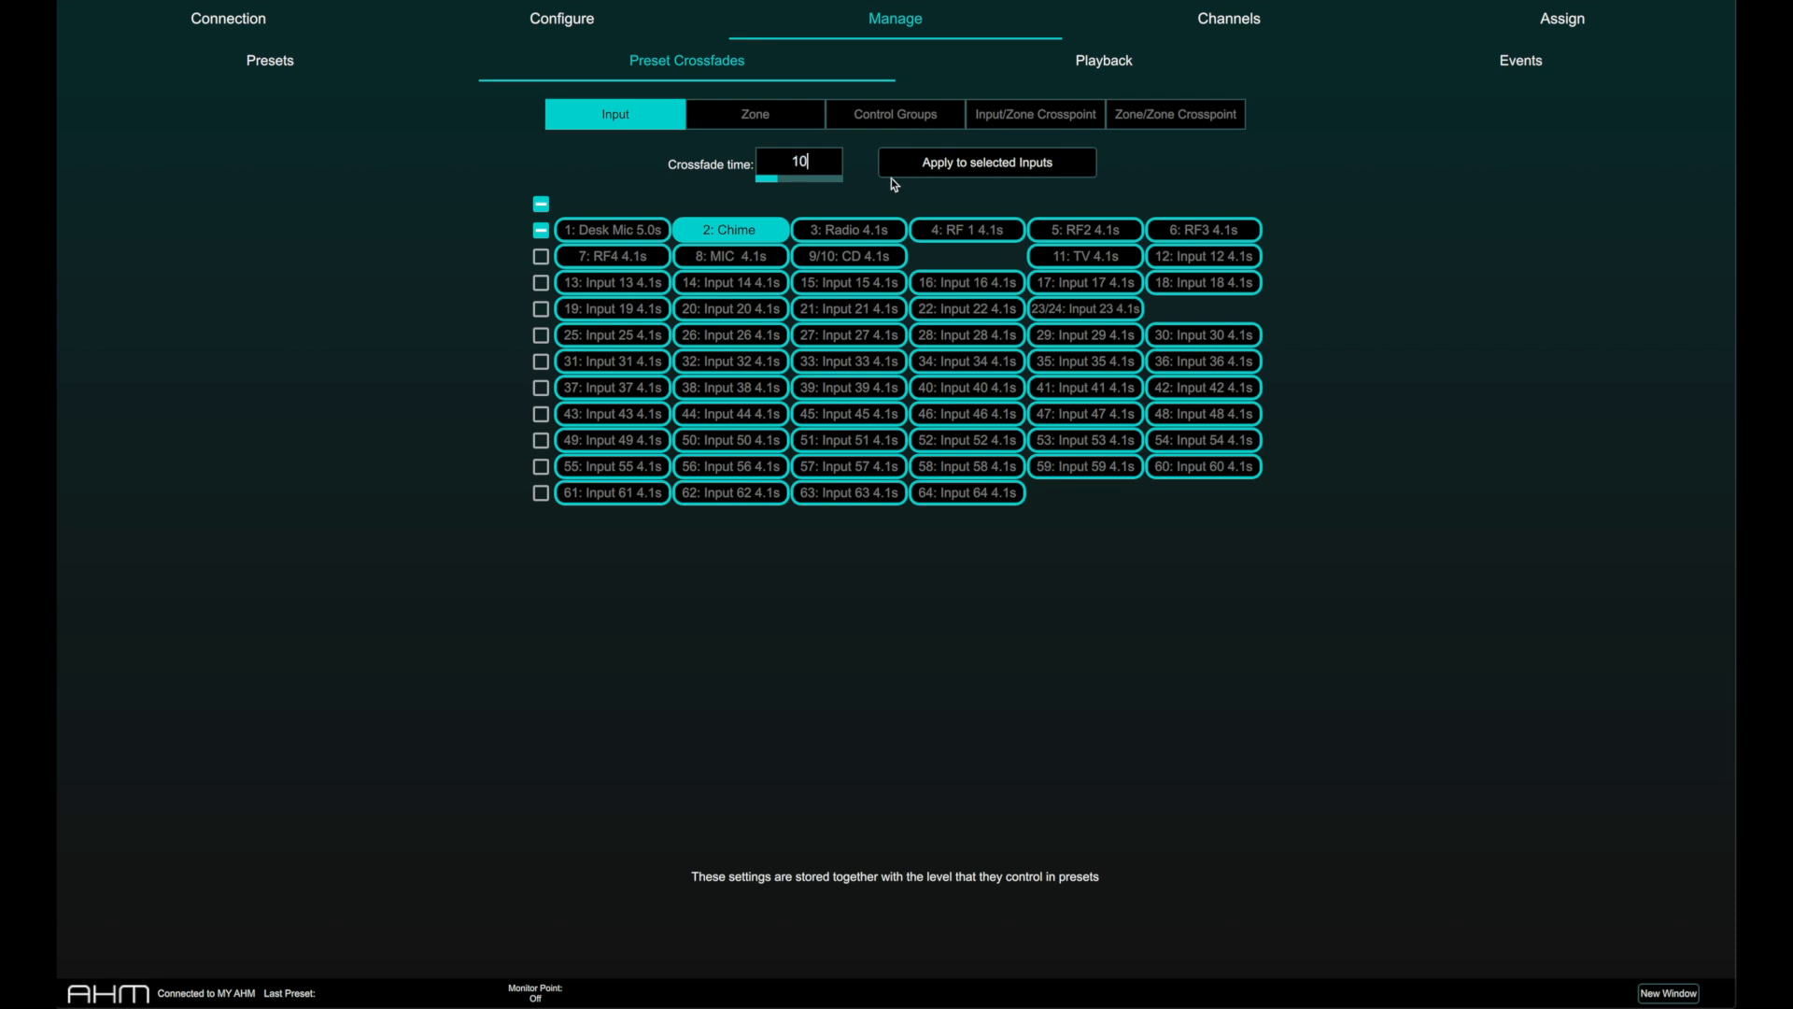
left_click(919, 171)
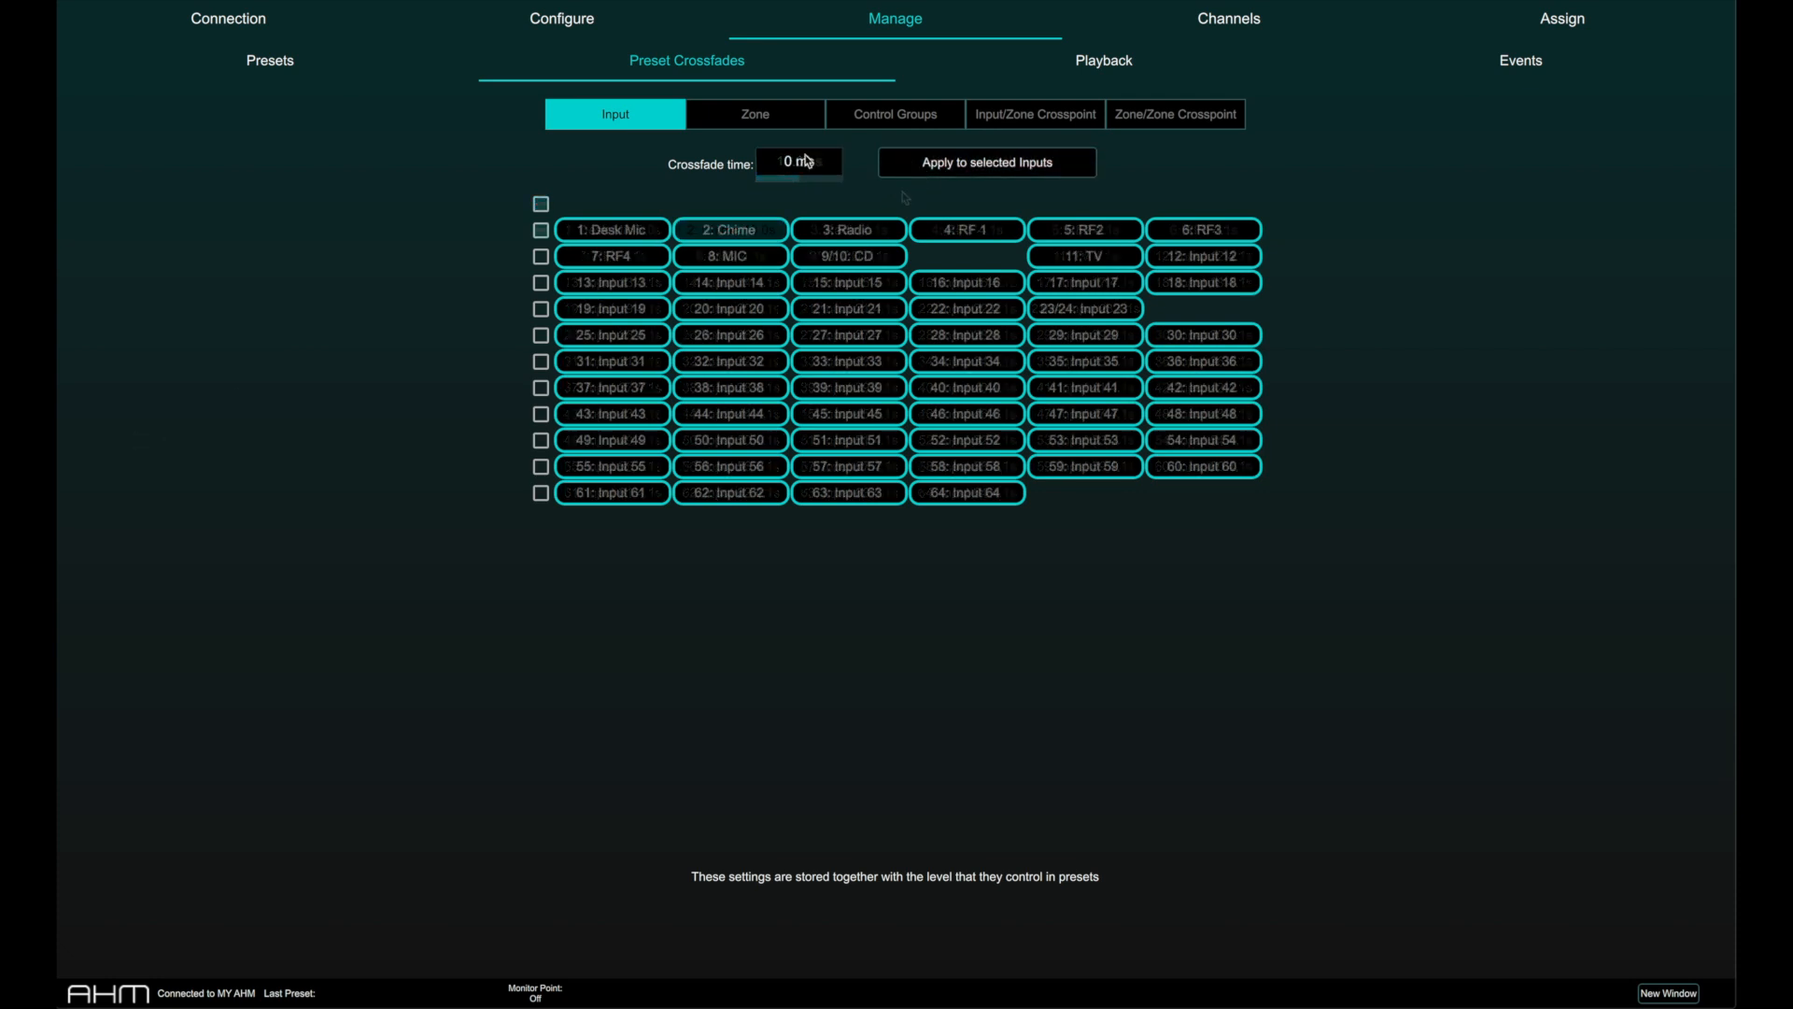
Apply a 2 s crossfade time to the zone-to-zone crosspoints from zone 1/2 to Zone 1, Lobby, Zone 4, Zone 5 and Zone 7.
left_click(1039, 115)
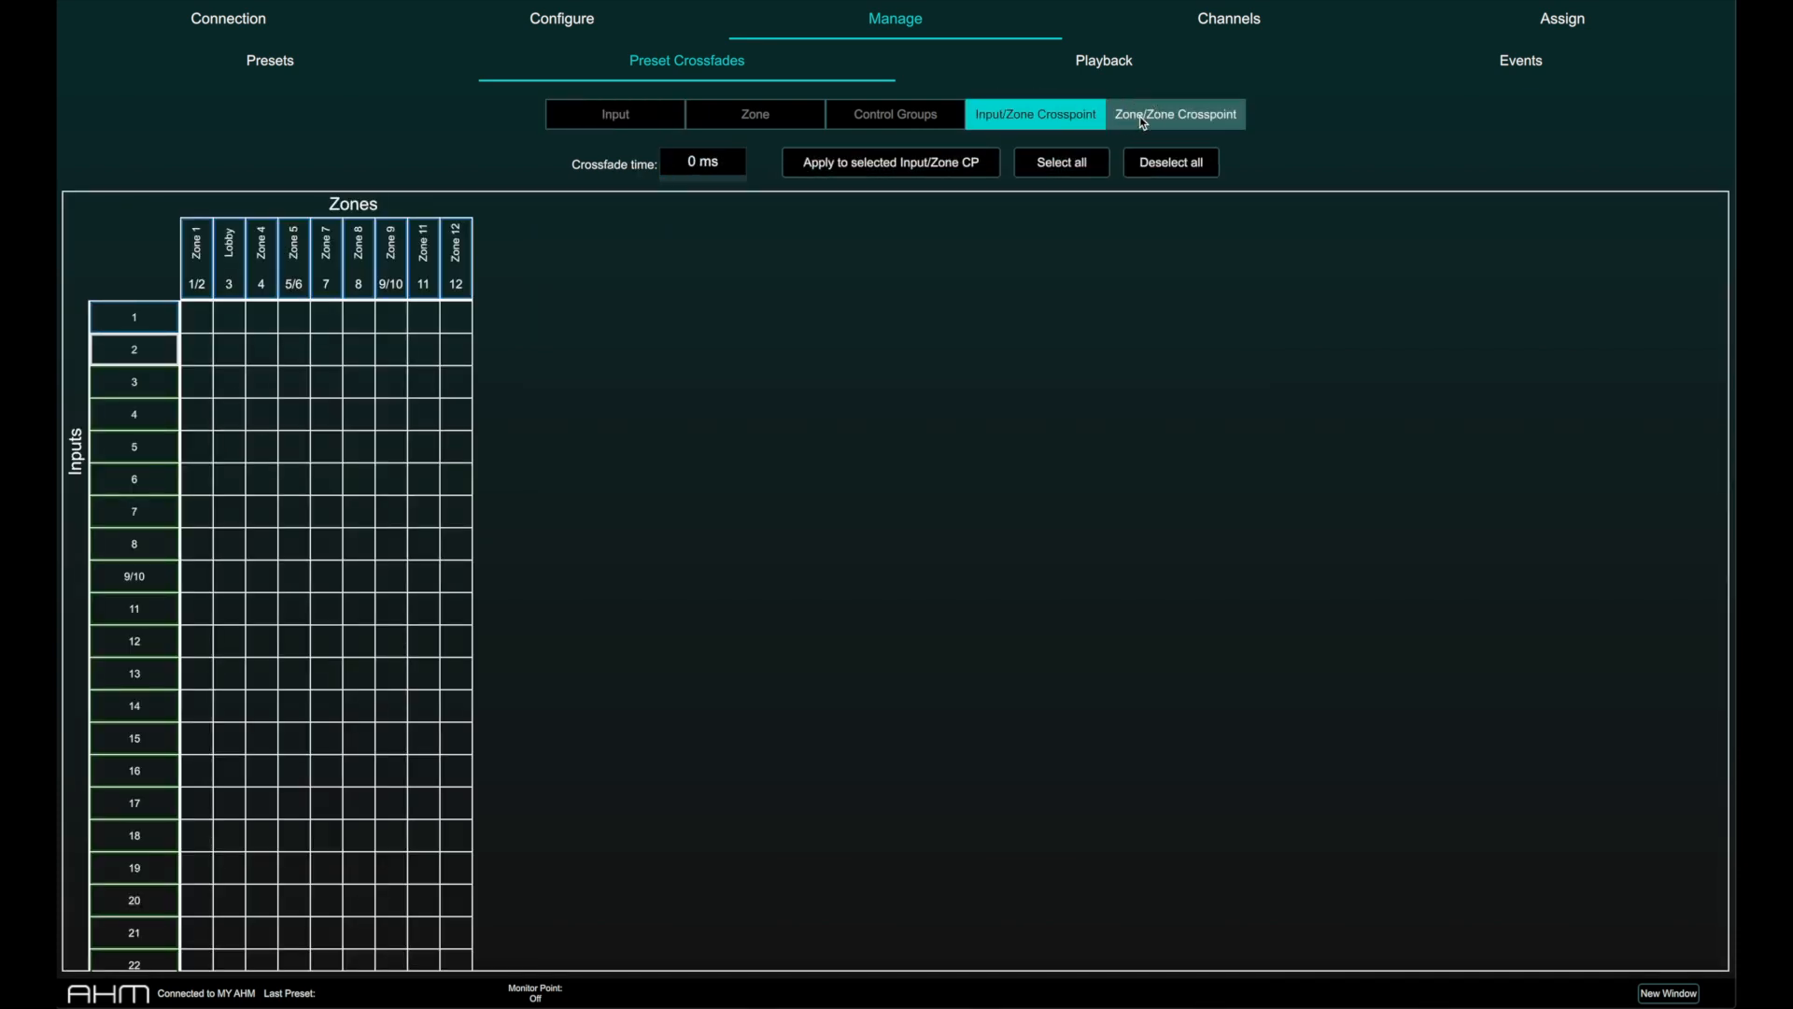
left_click(1143, 119)
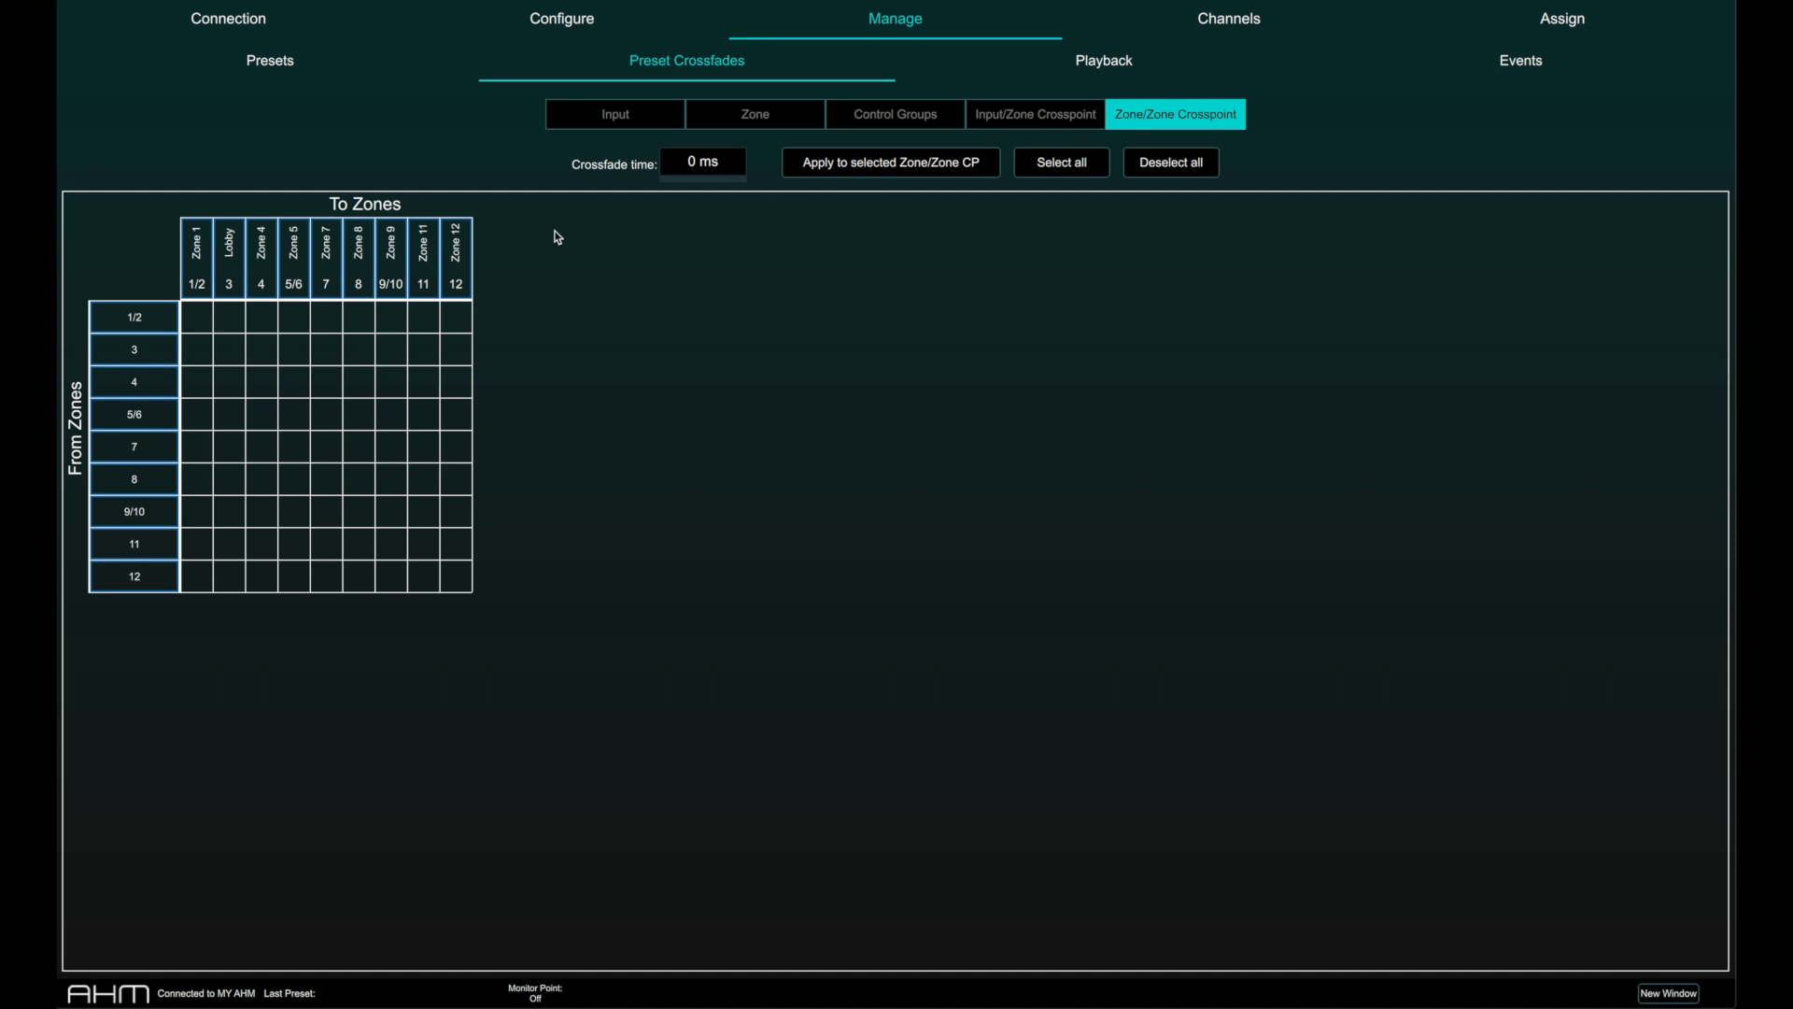
left_click(202, 311)
left_click_drag(691, 155, 739, 153)
left_click(815, 164)
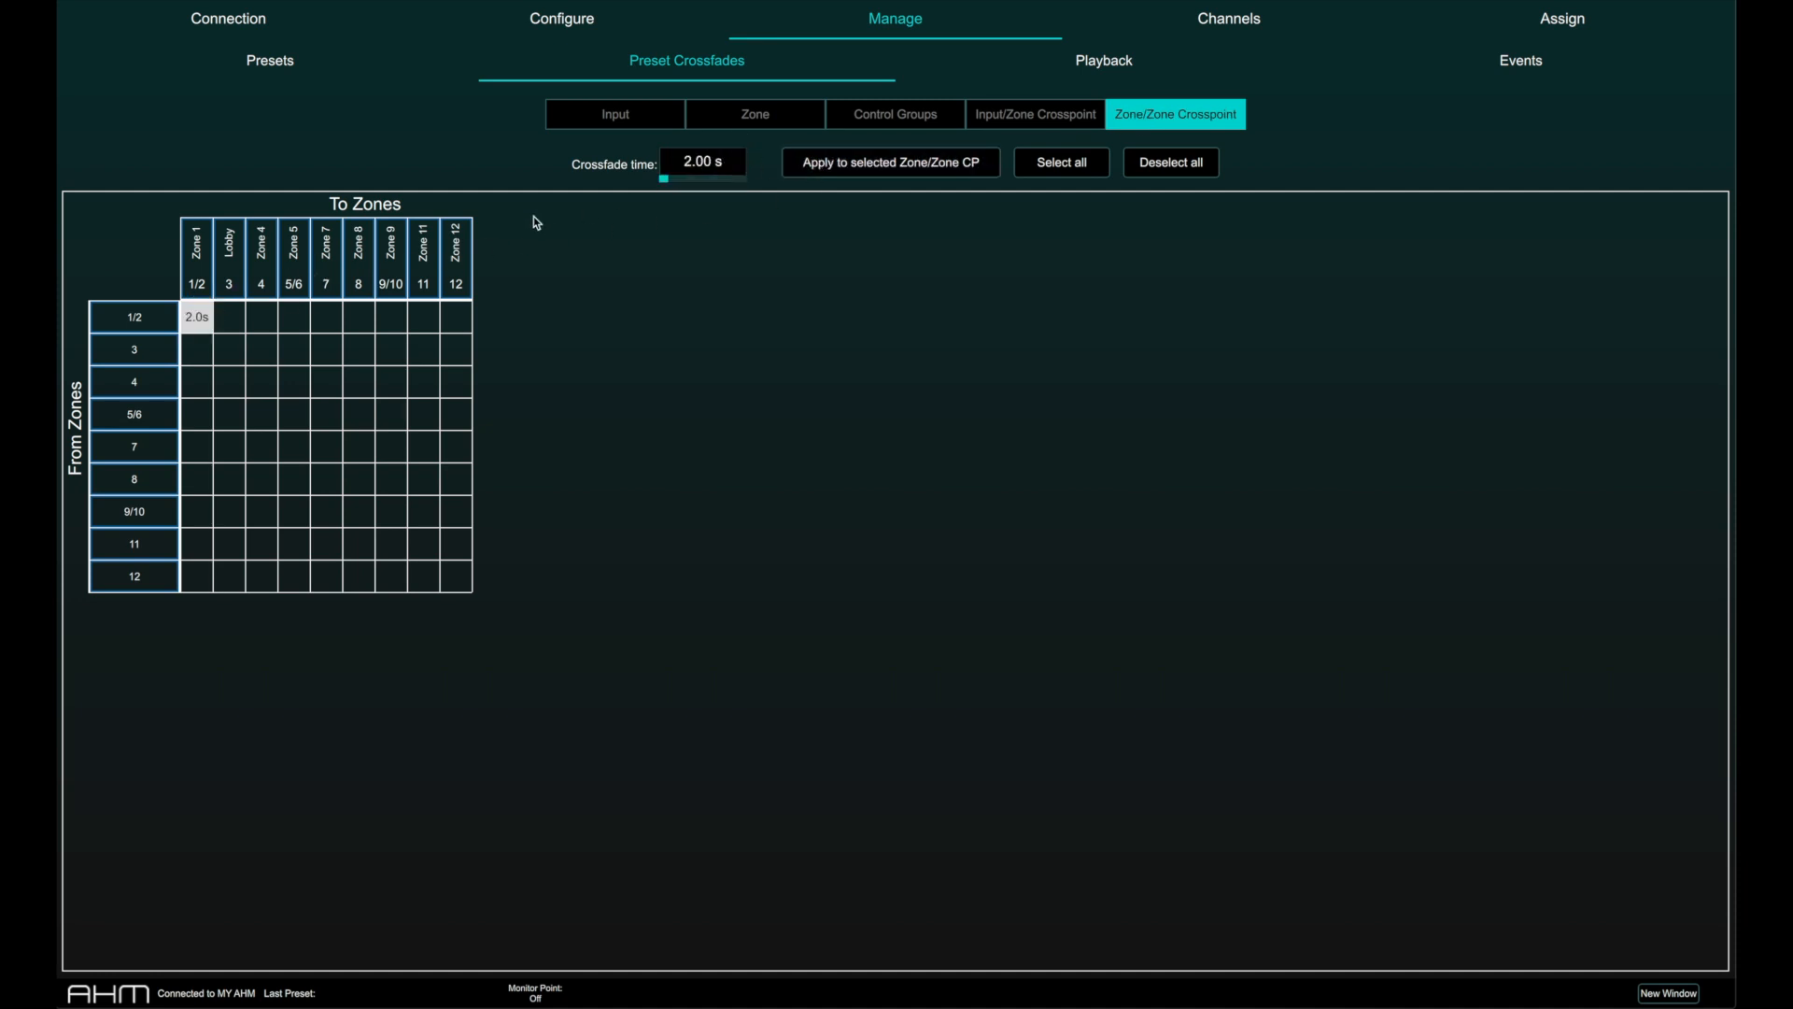
left_click_drag(243, 322, 344, 319)
left_click(826, 168)
Apply the 2 s crossfade time to all zone-to-zone crosspoints and deselect the whole row from zone 1/2.
left_click(1056, 166)
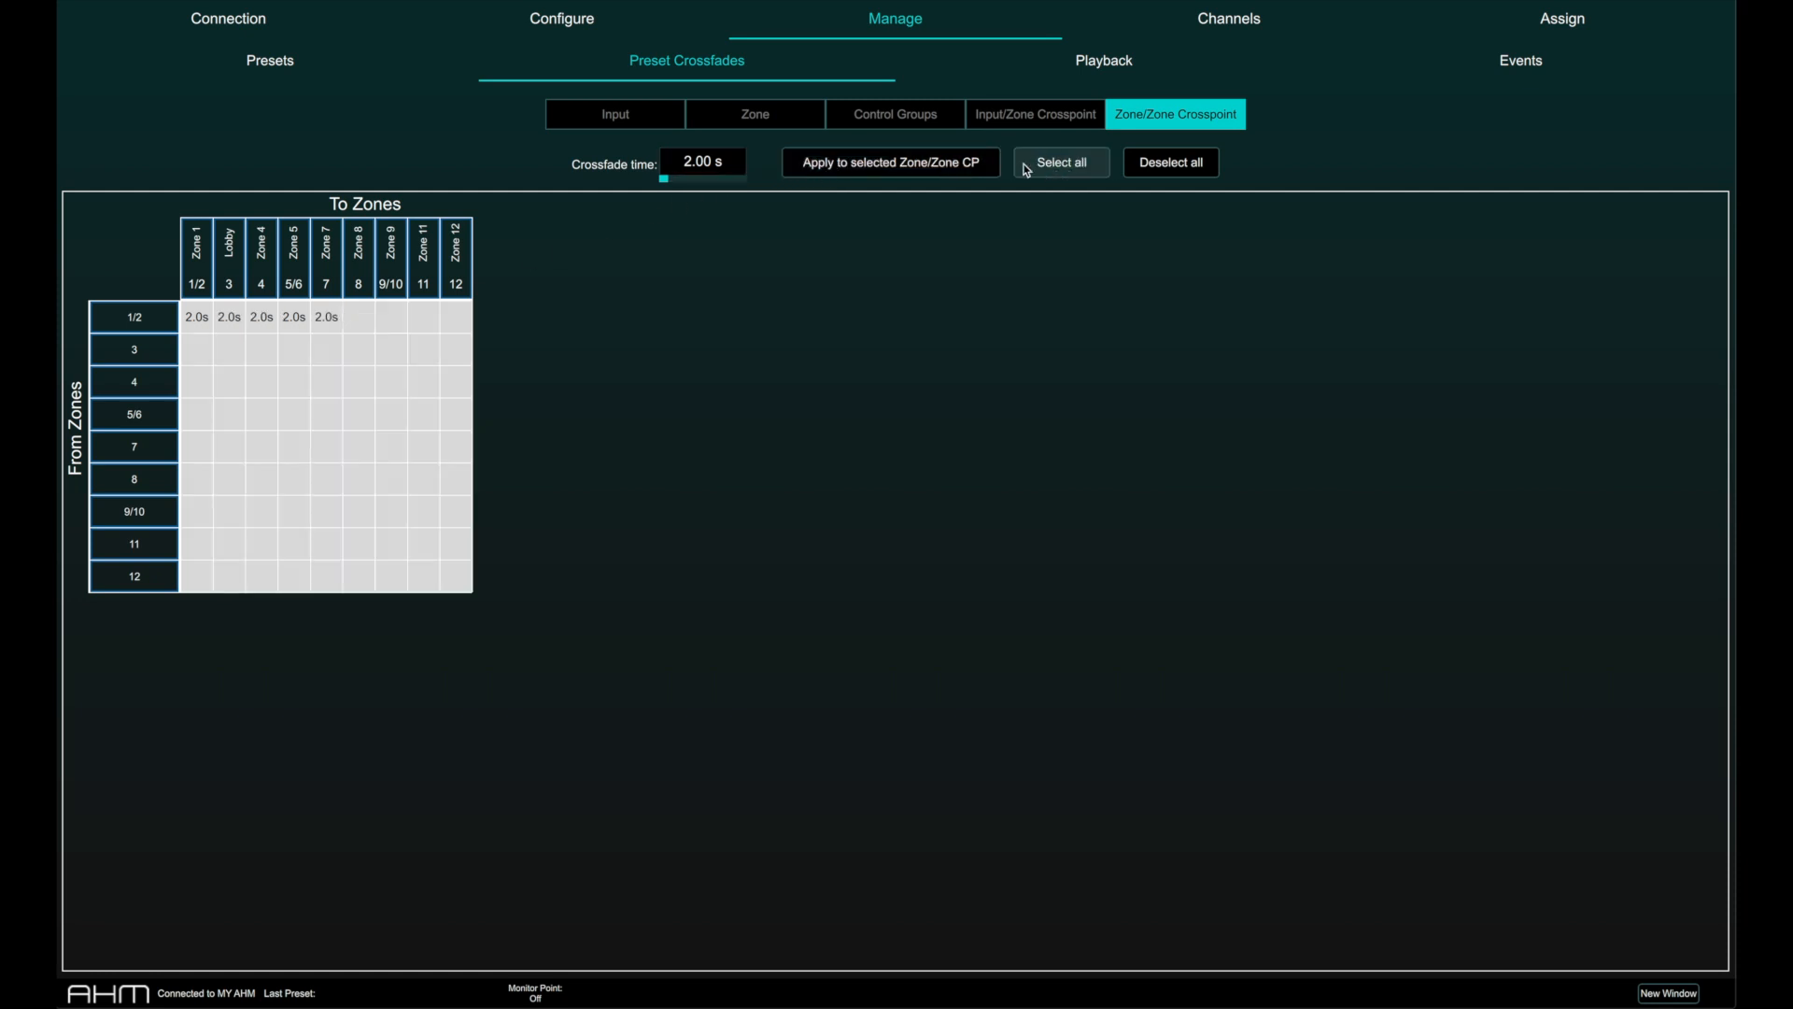
left_click(963, 170)
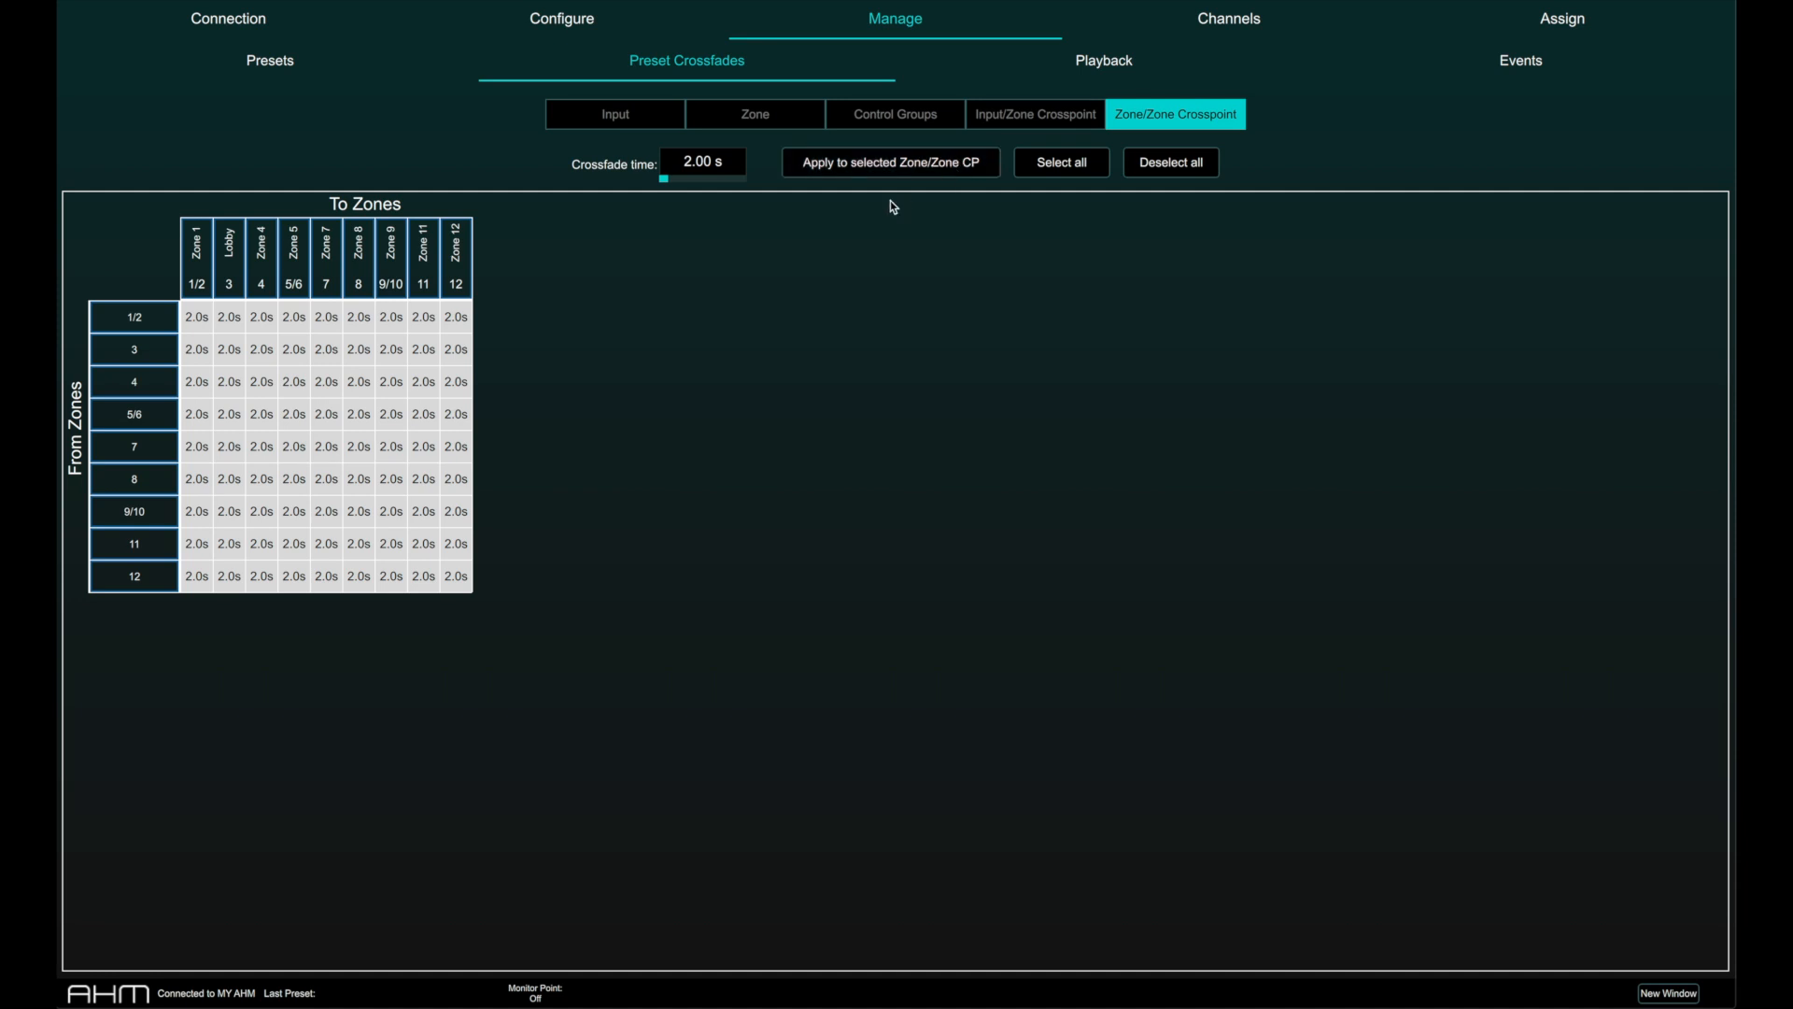
left_click(467, 320)
left_click_drag(467, 320, 207, 326)
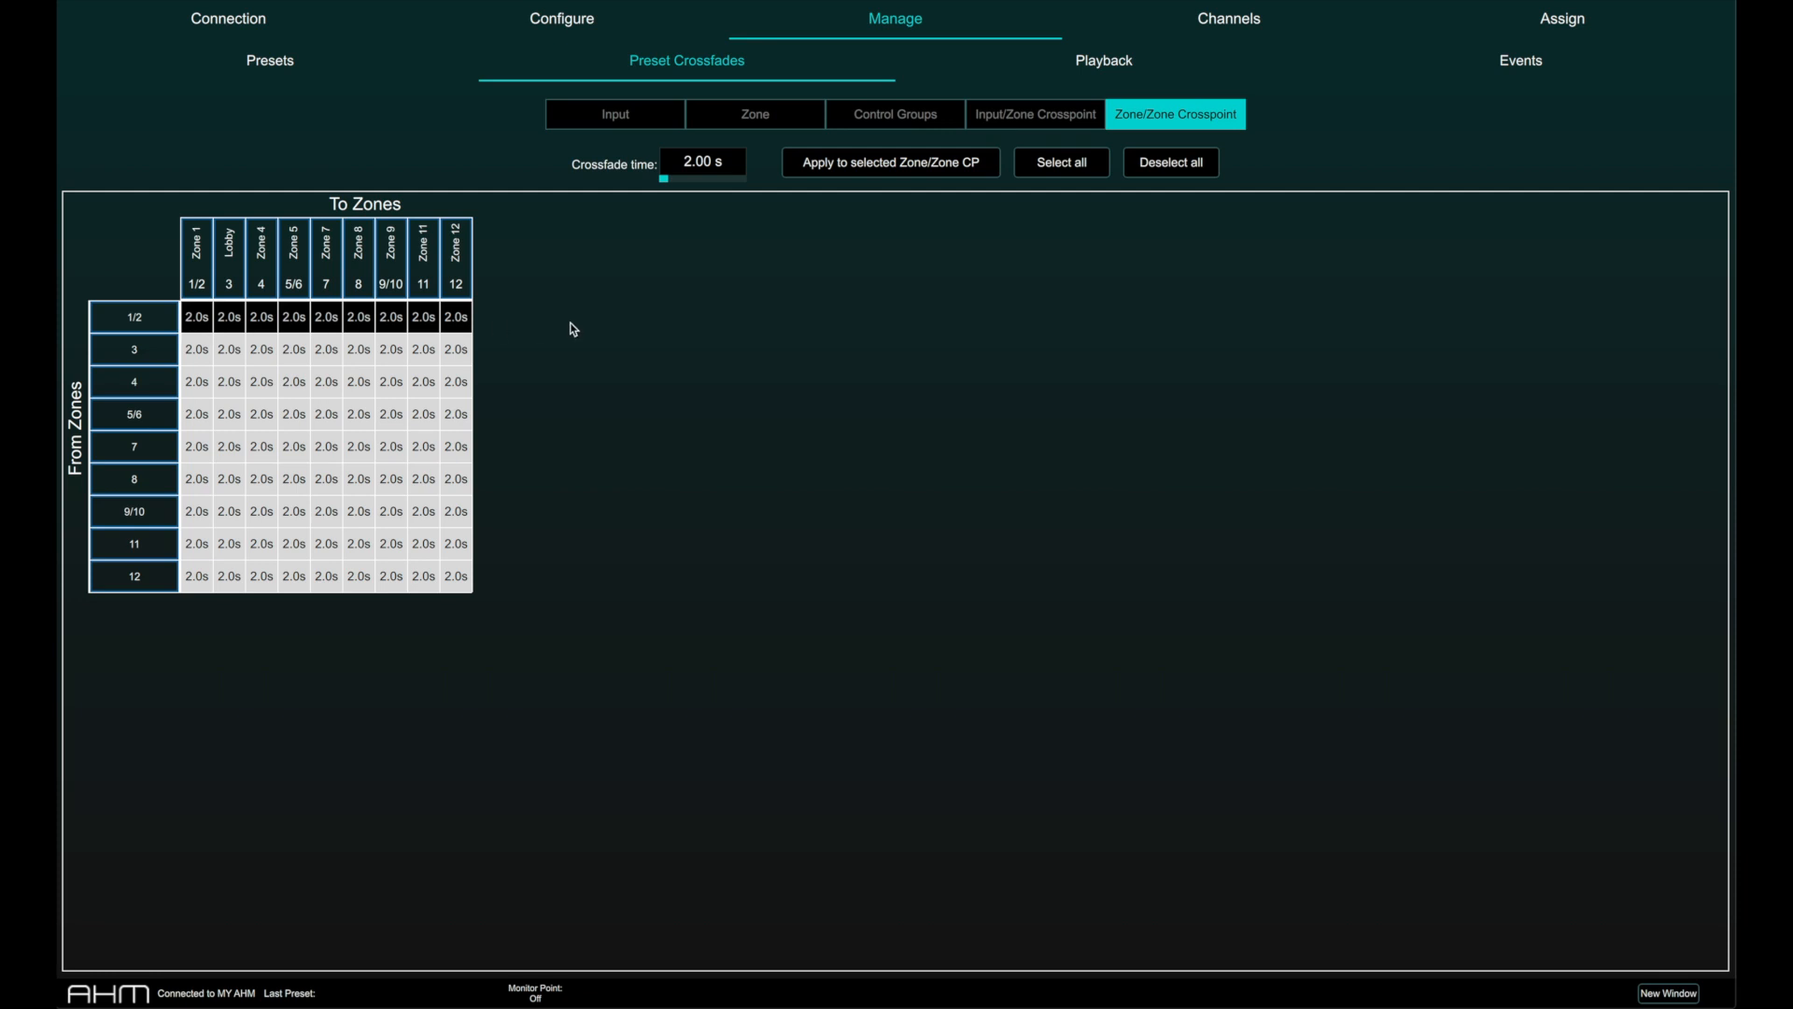
Store the current settings to Preset 11, overwriting its existing contents.
left_click(335, 73)
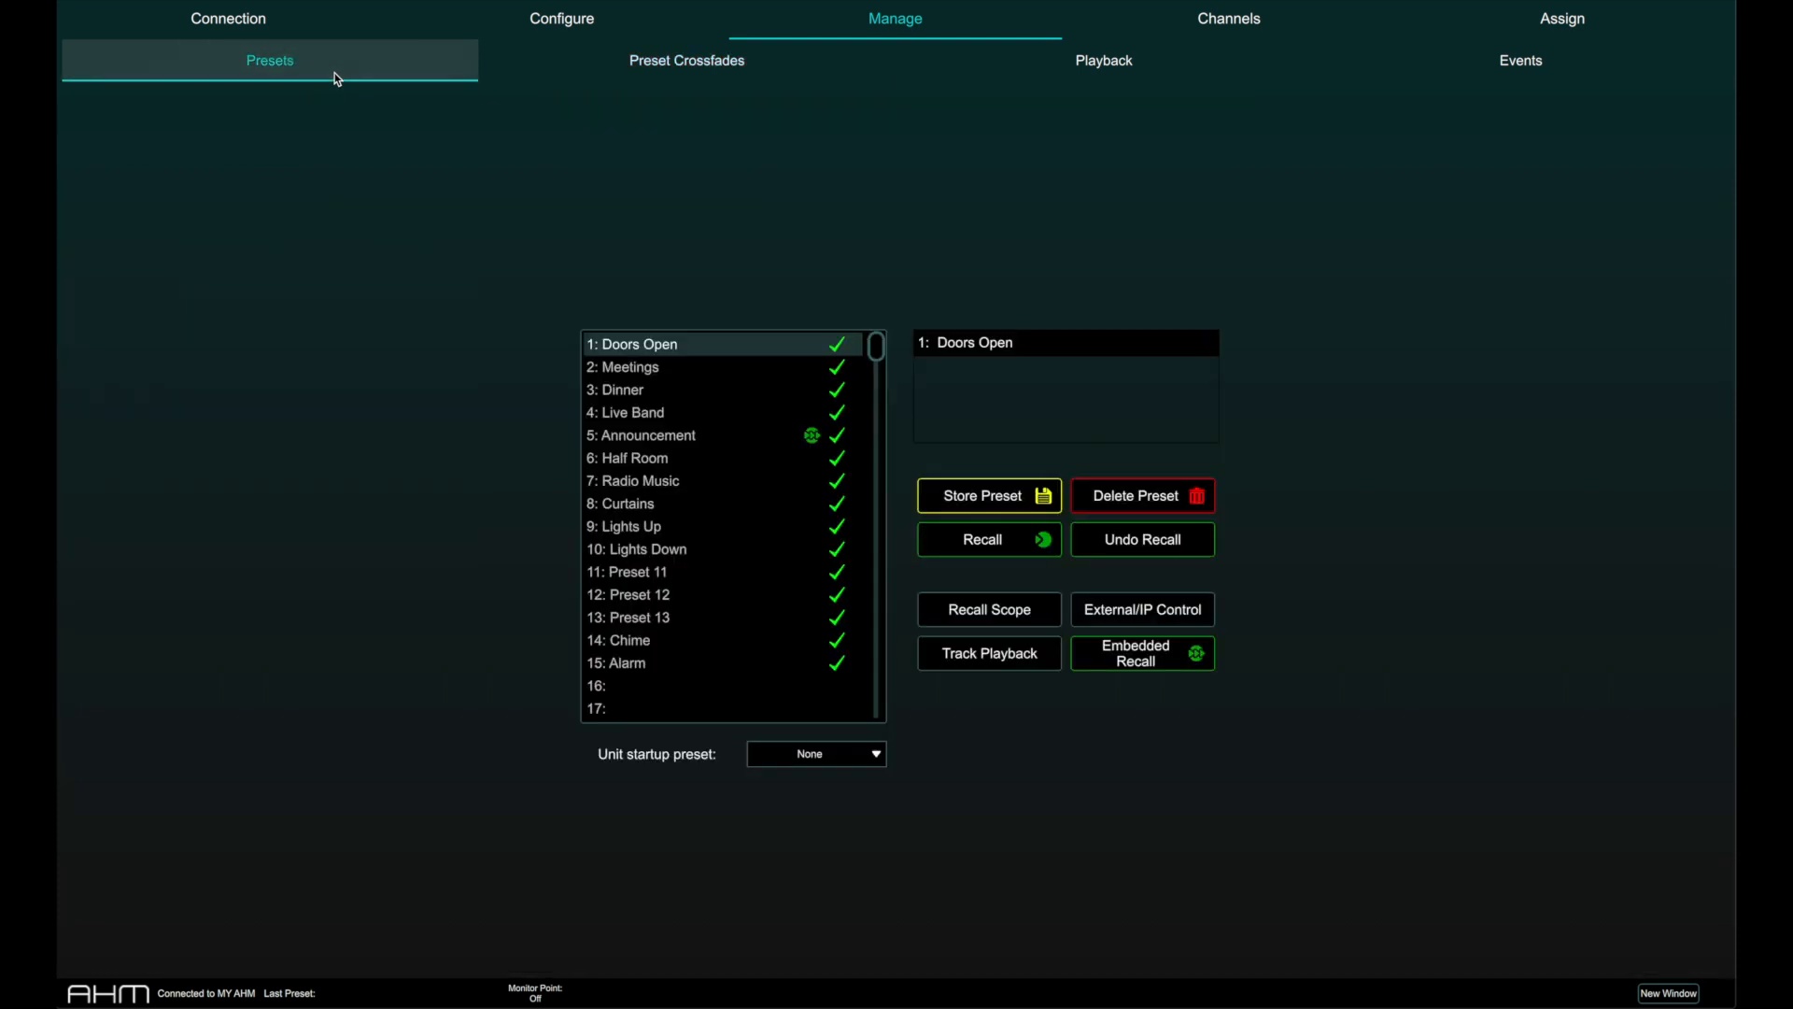
left_click(664, 571)
left_click(985, 498)
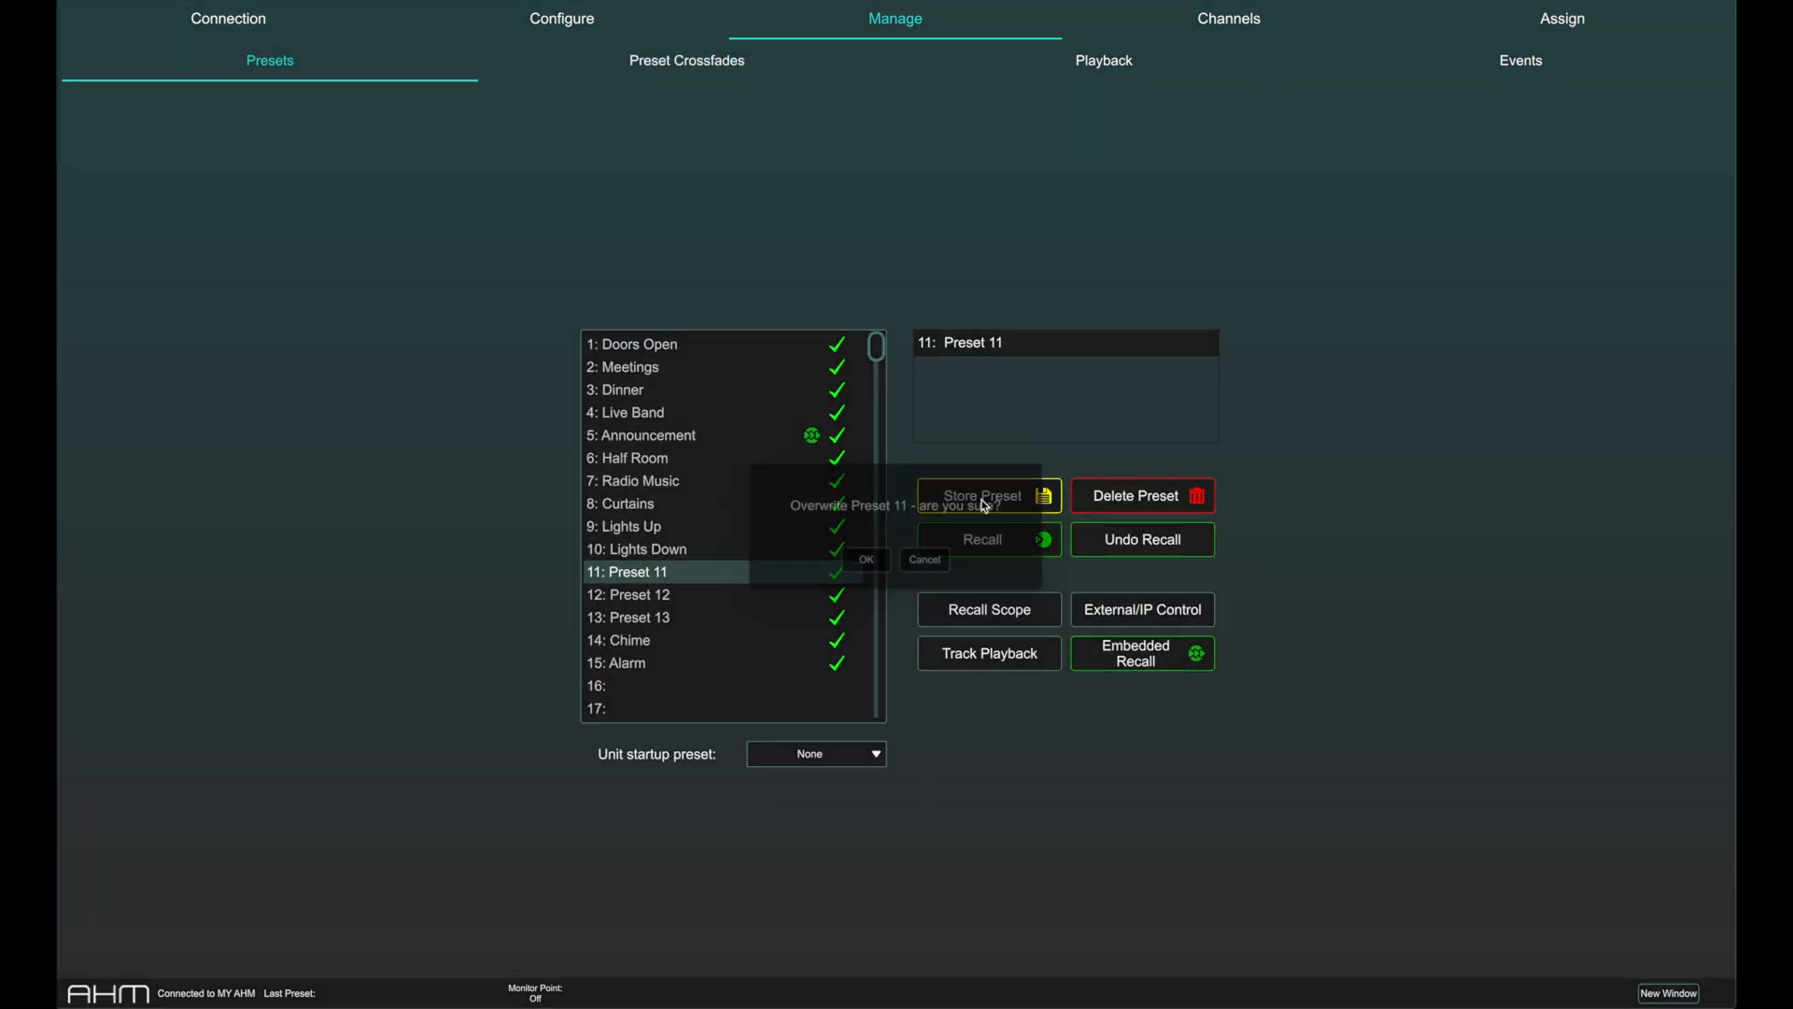
left_click(868, 567)
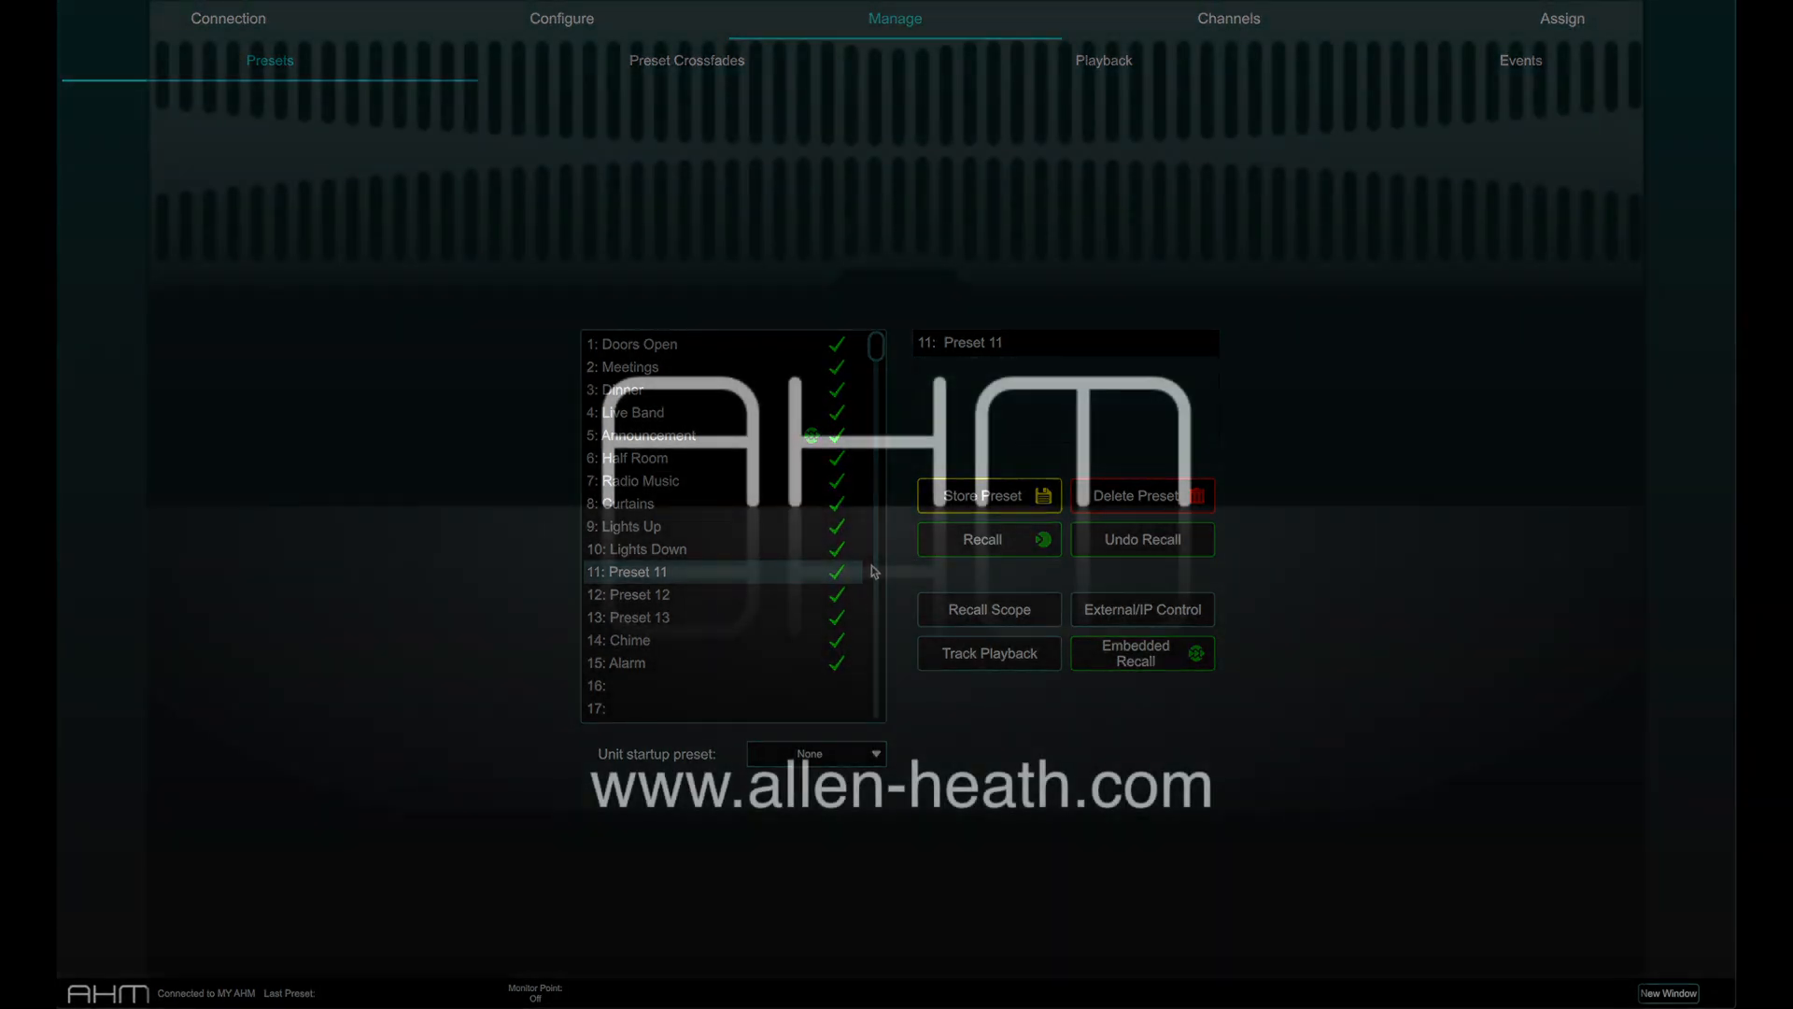